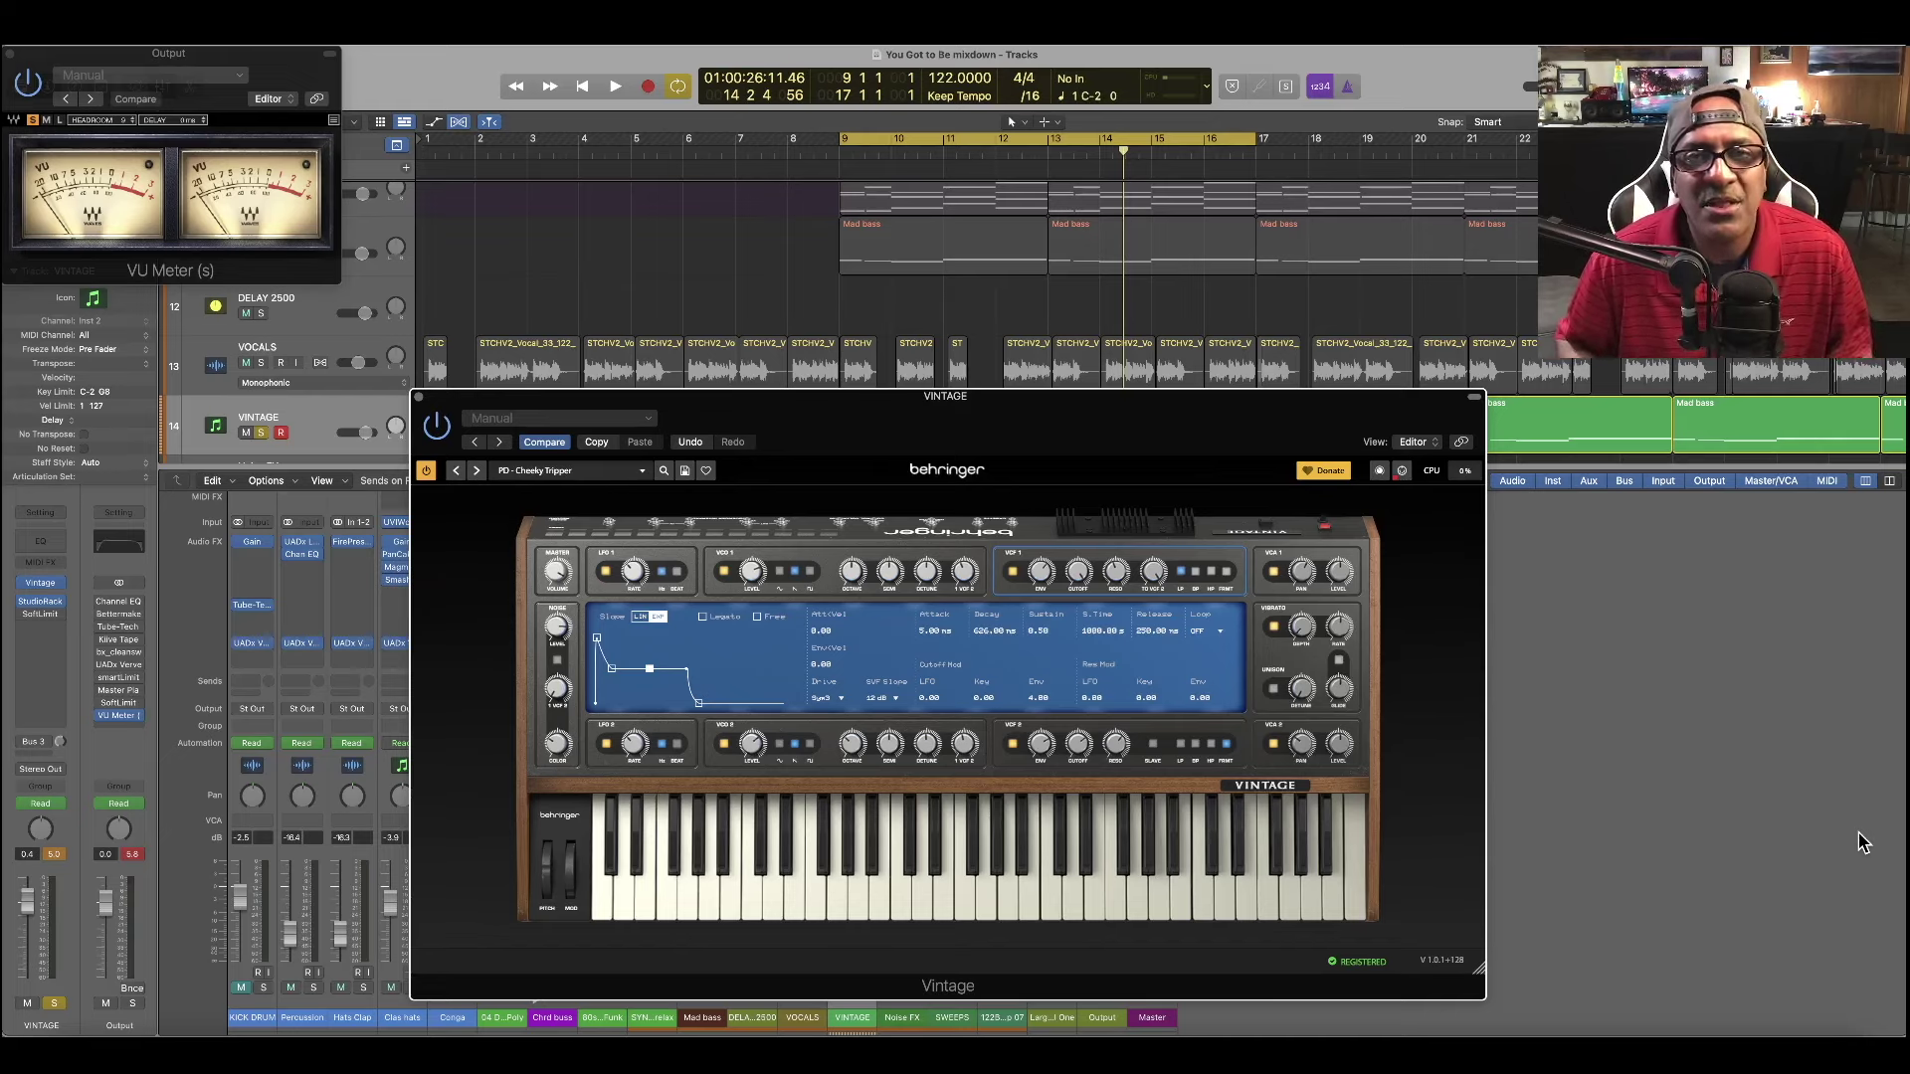
Open the Behringer Vintage plugin window from the VINTAGE channel strip's instrument slot
{"action": "left_click", "coordinate": [1681, 1024]}
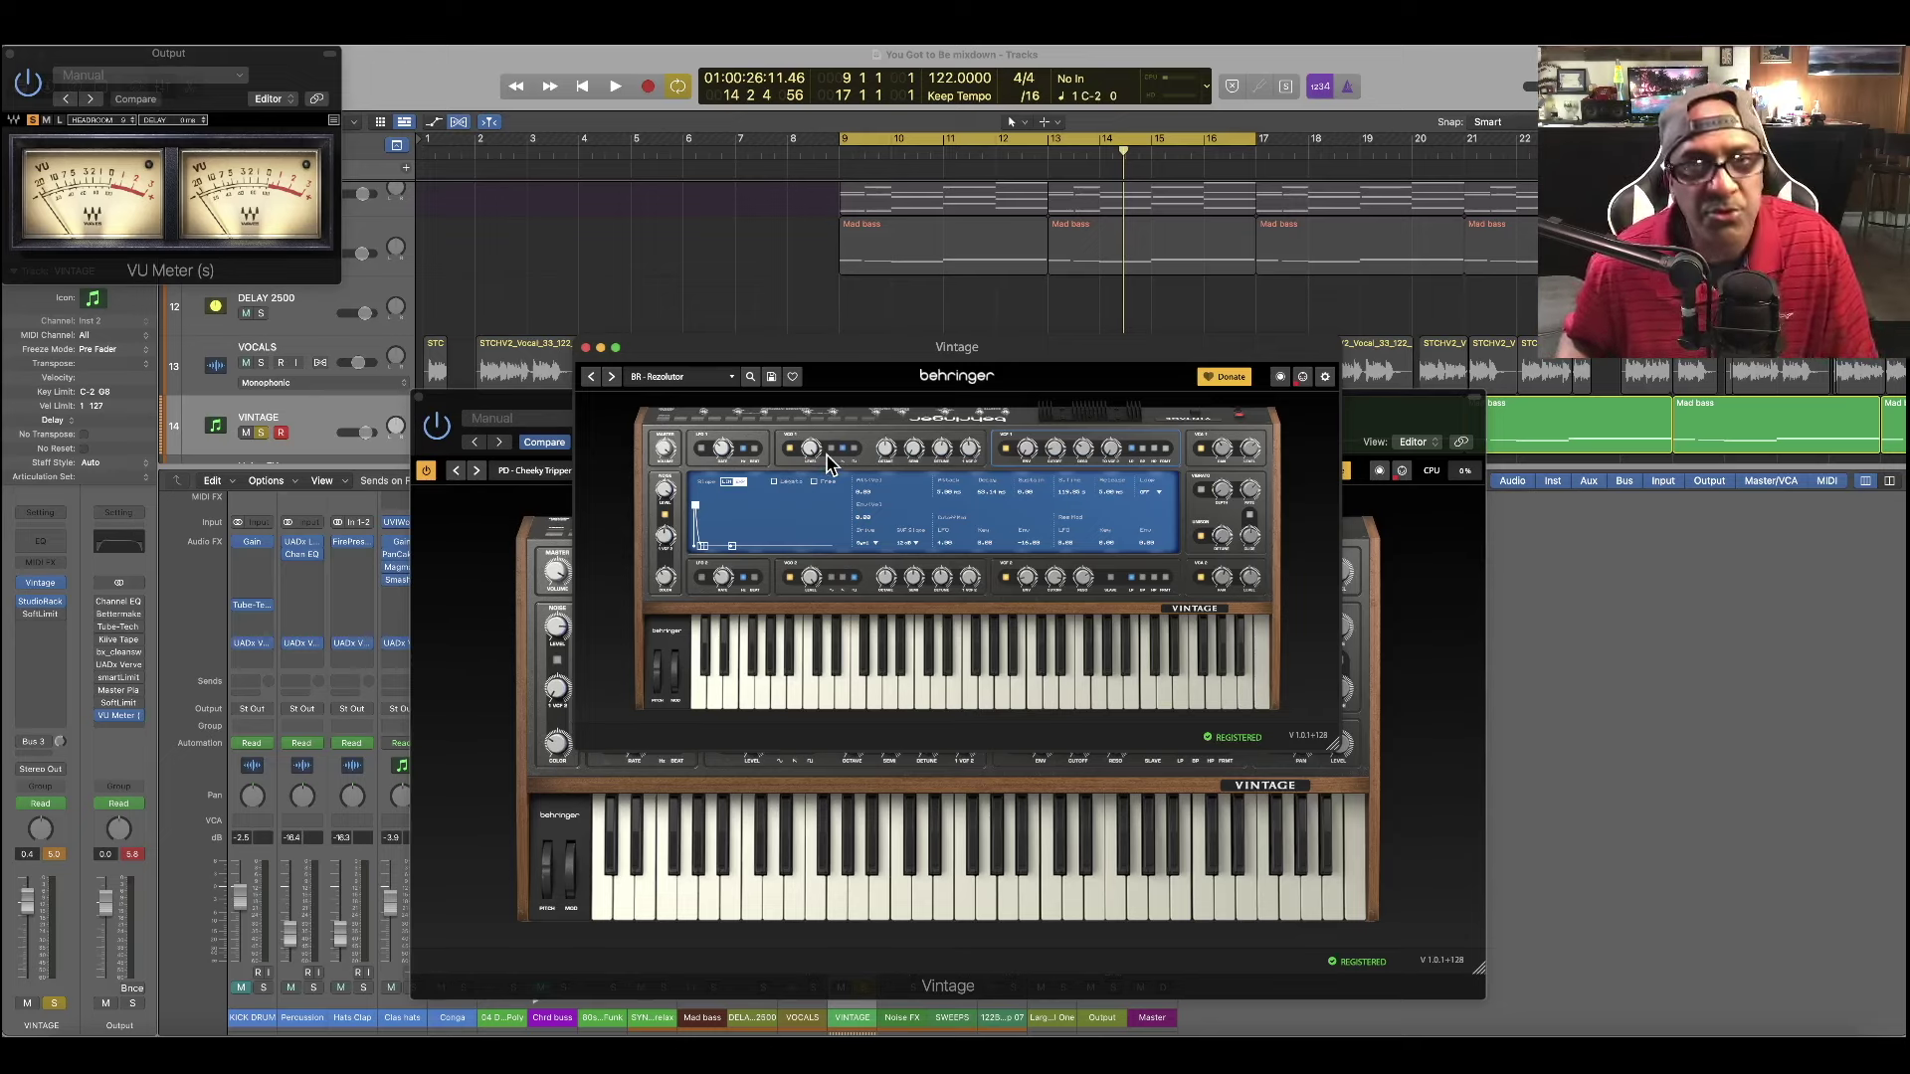
{"action": "left_click", "coordinate": [586, 348]}
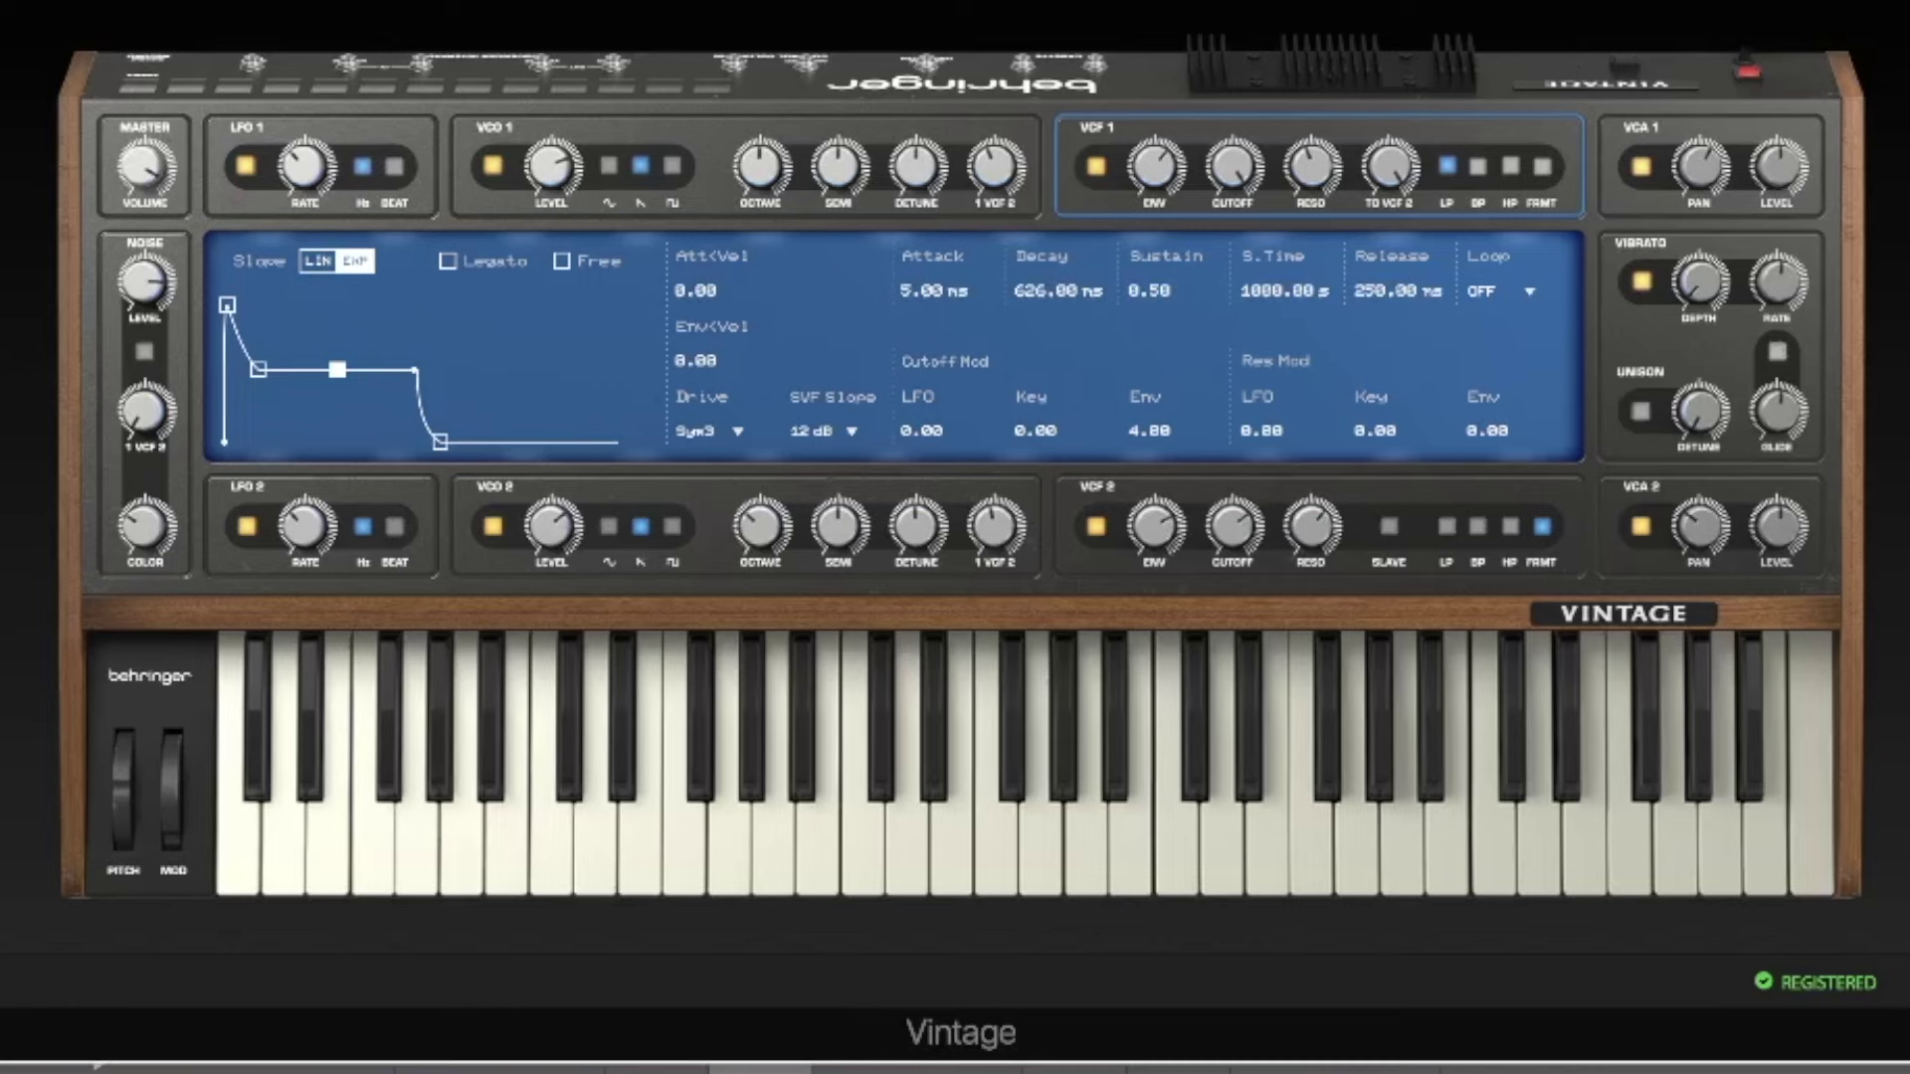
View the LFO 1, VCO 1, VCF 1, VCA 1 and VCA 2 settings pages in turn
{"action": "left_click", "coordinate": [144, 162]}
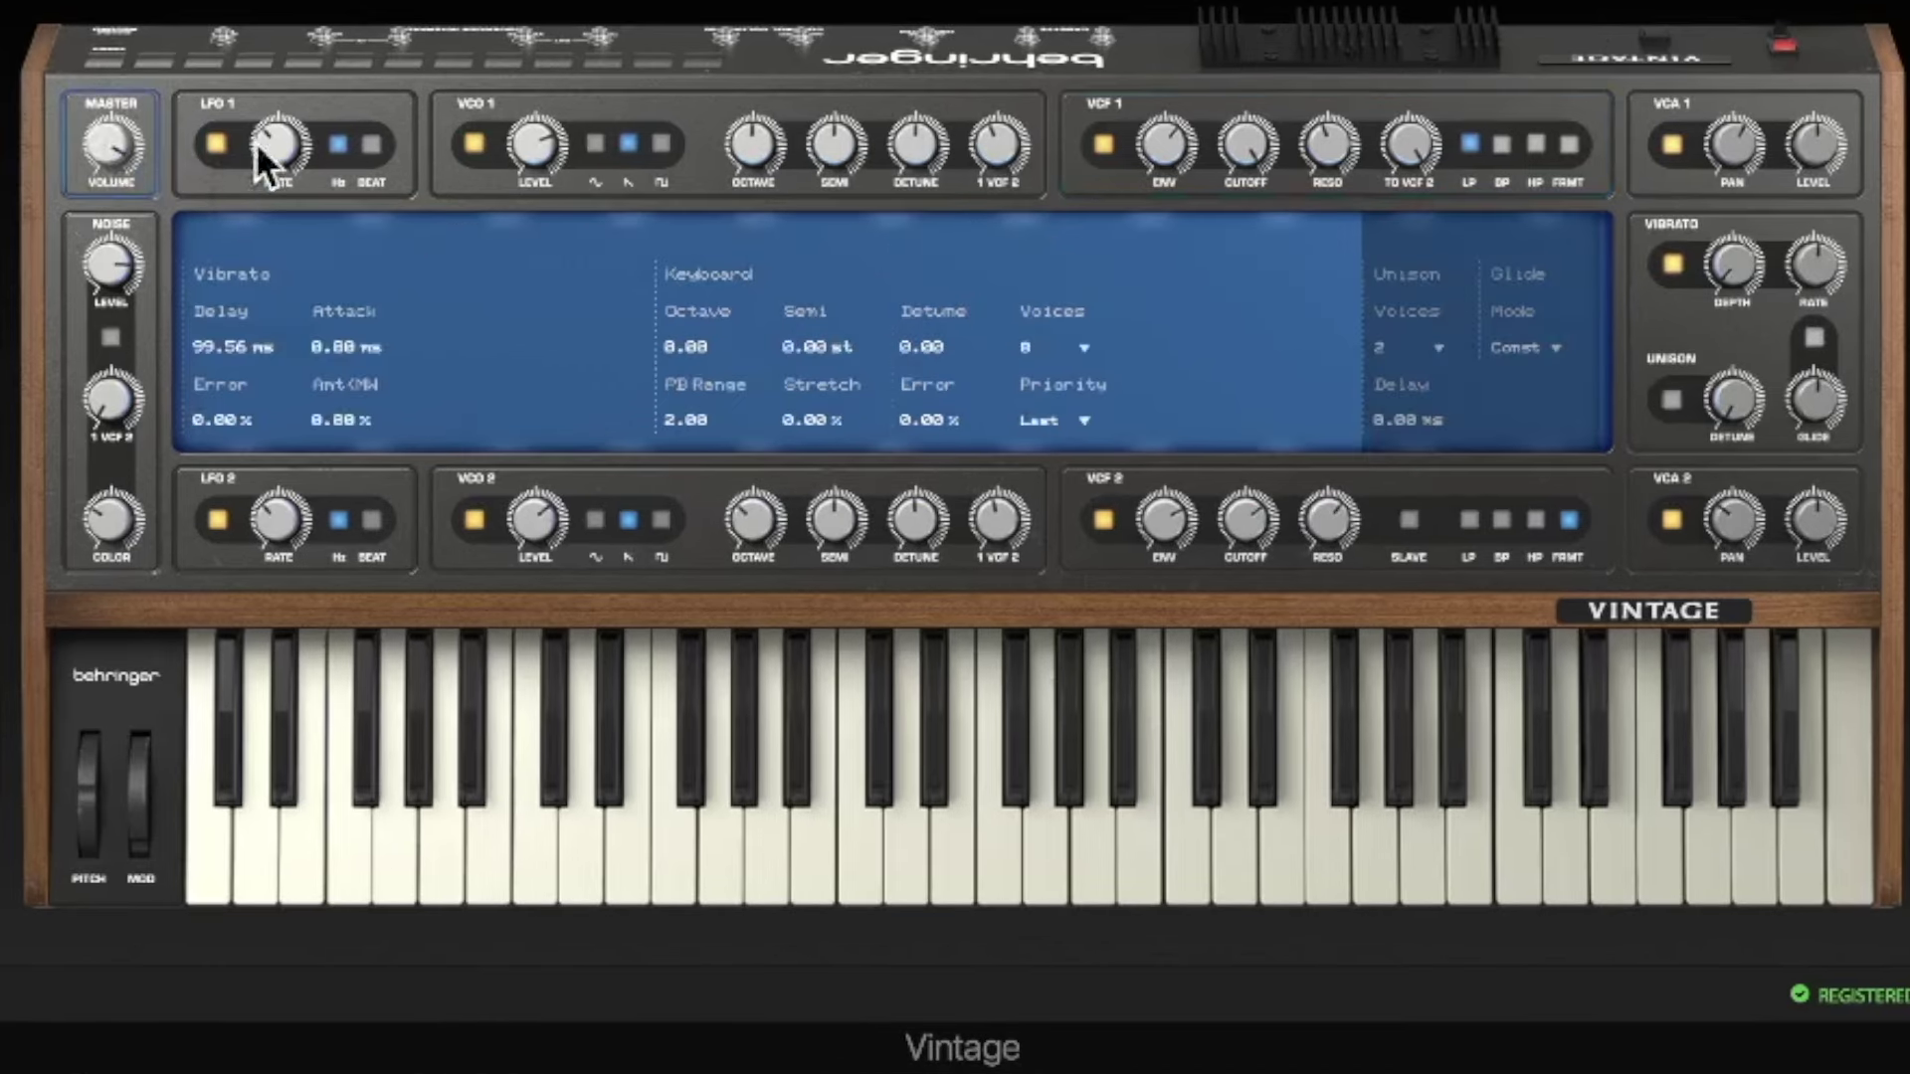
{"action": "left_click", "coordinate": [298, 160]}
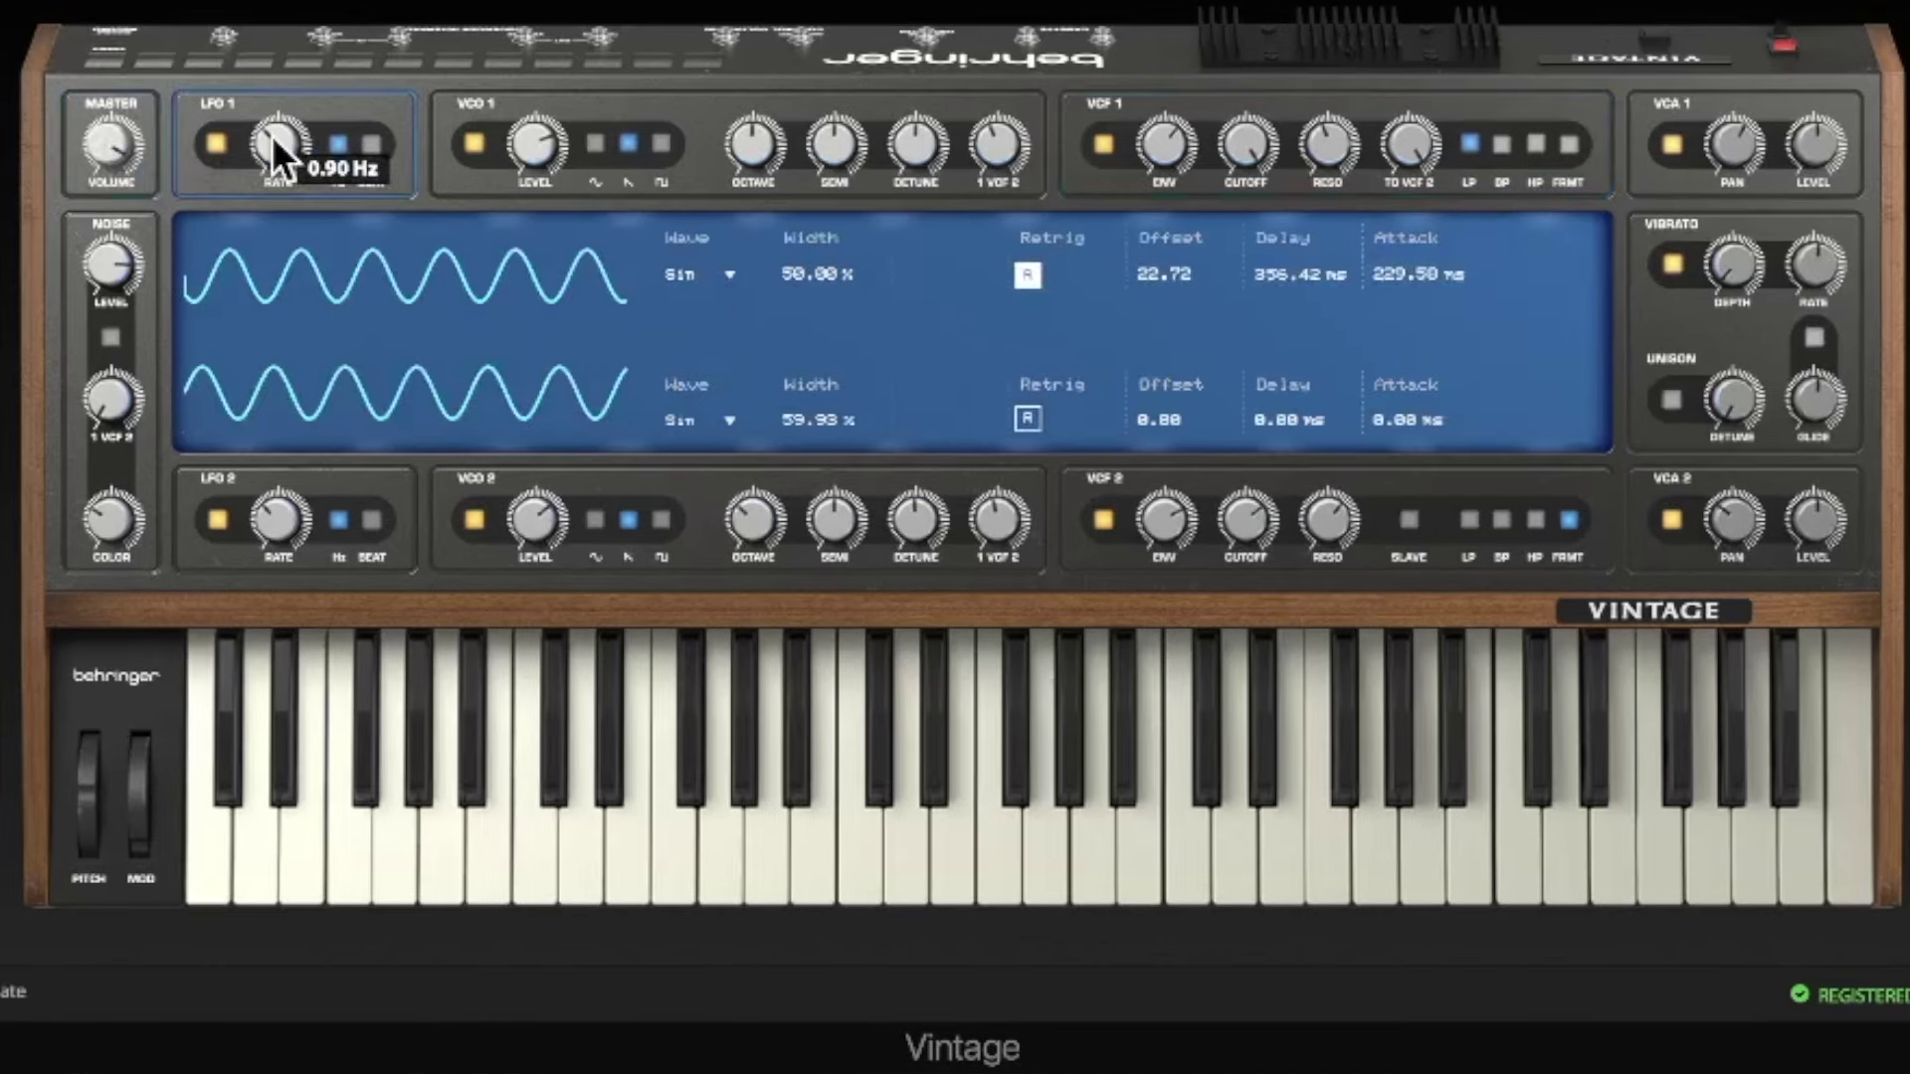
{"action": "left_click", "coordinate": [550, 149]}
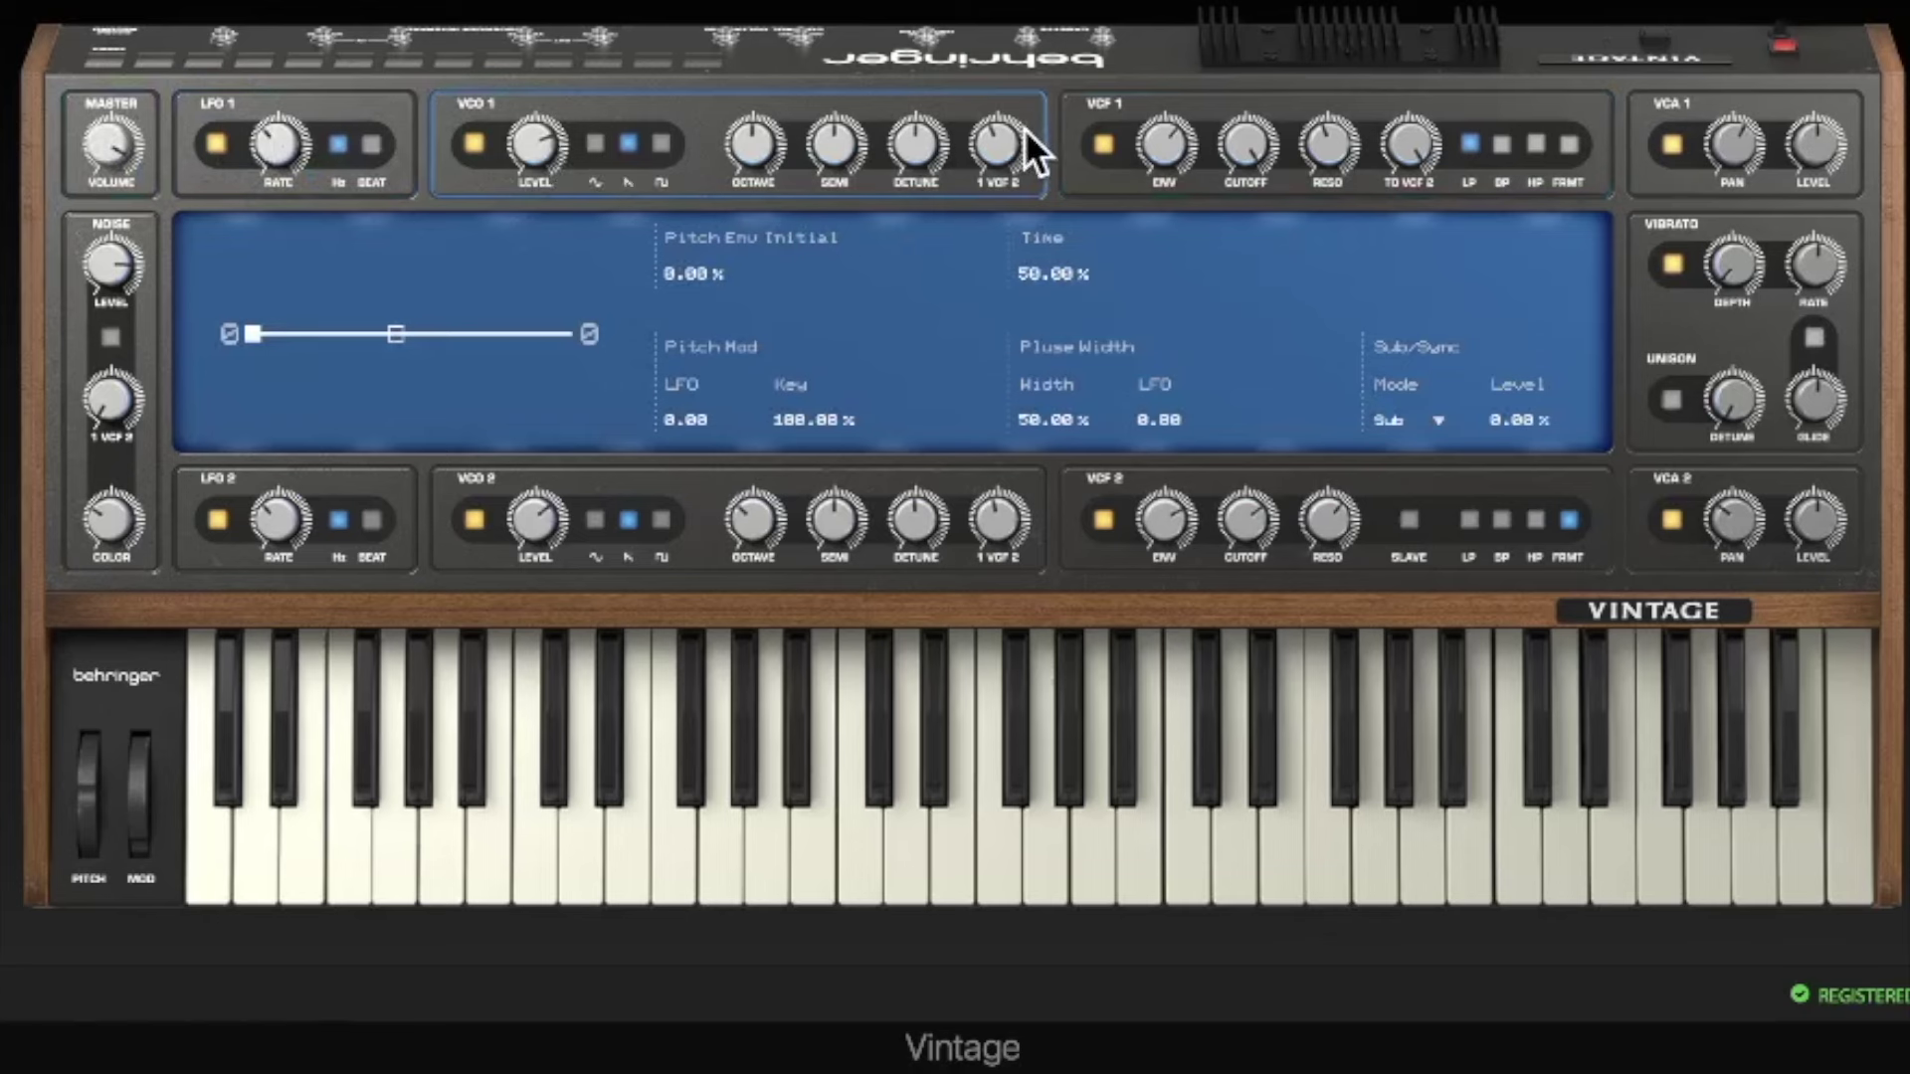
{"action": "left_click", "coordinate": [1182, 118]}
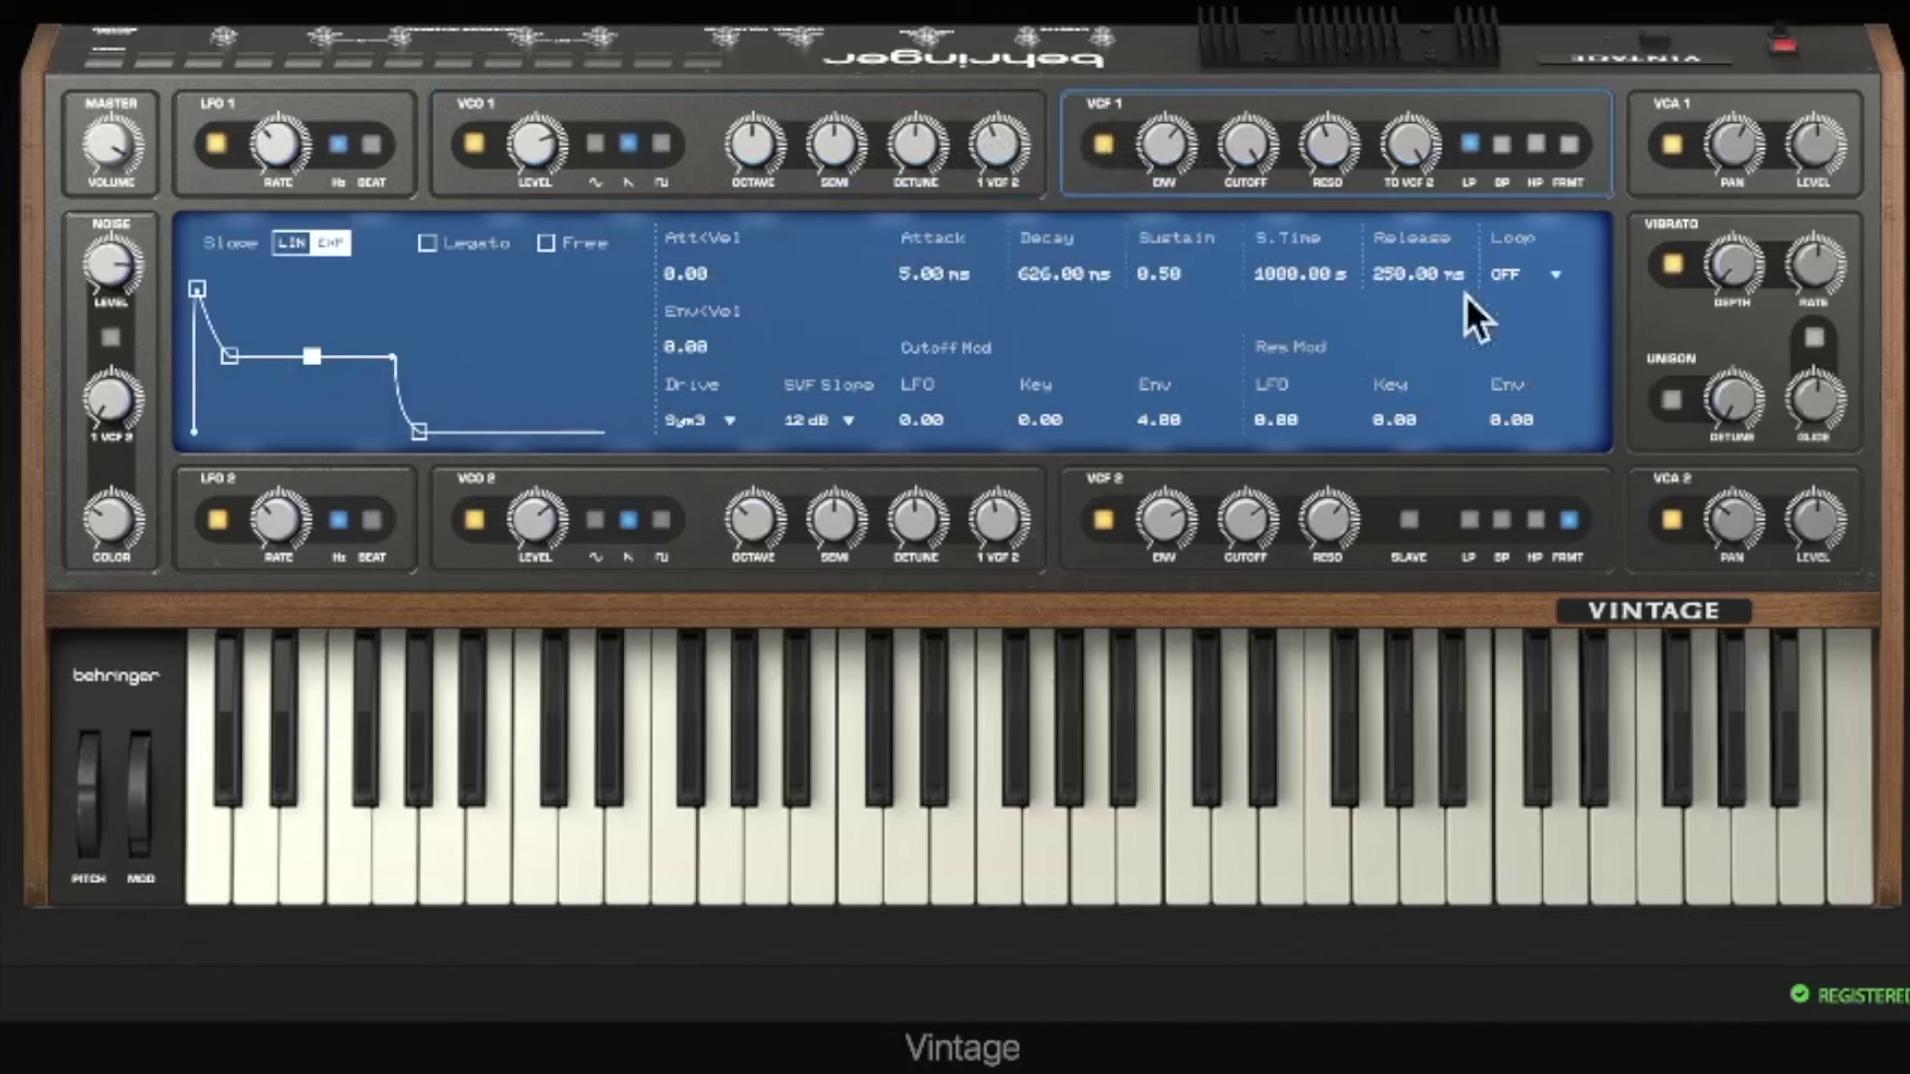
{"action": "left_click", "coordinate": [1694, 104]}
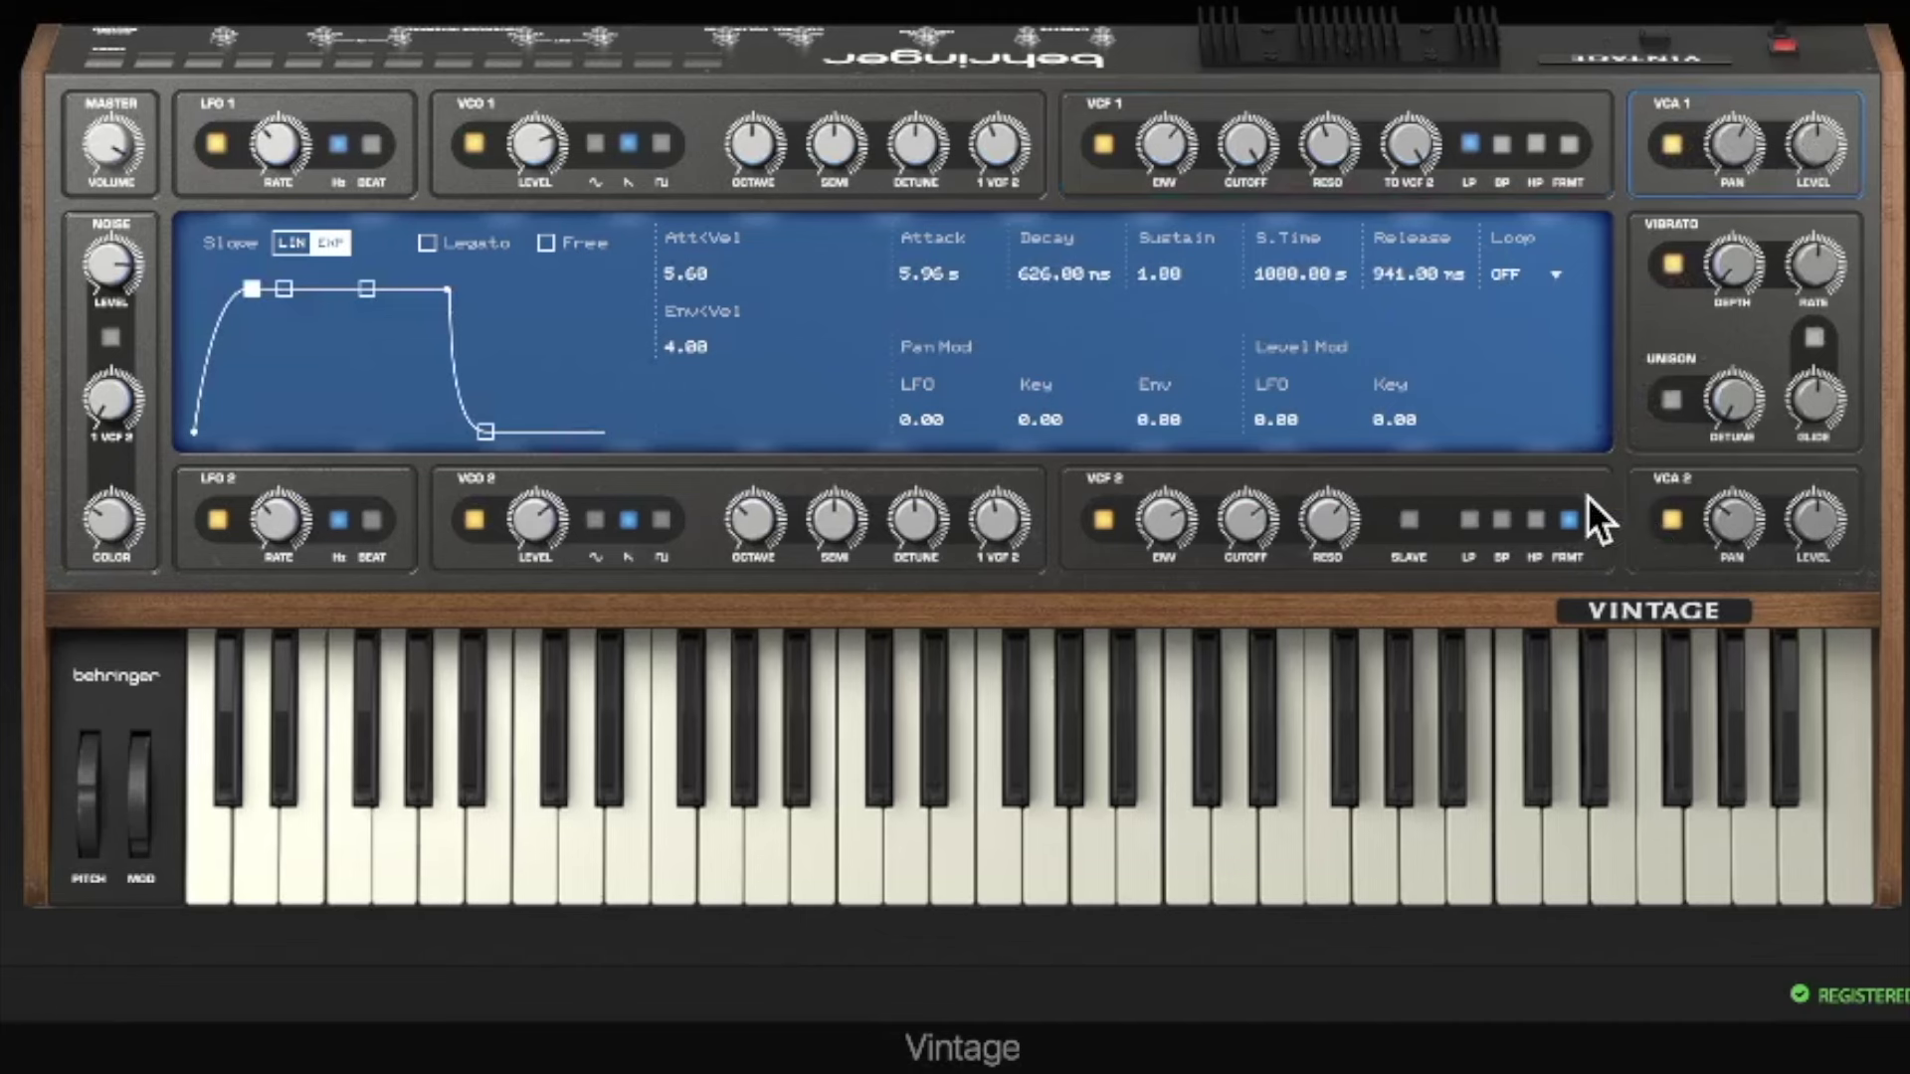
{"action": "left_click", "coordinate": [1690, 512]}
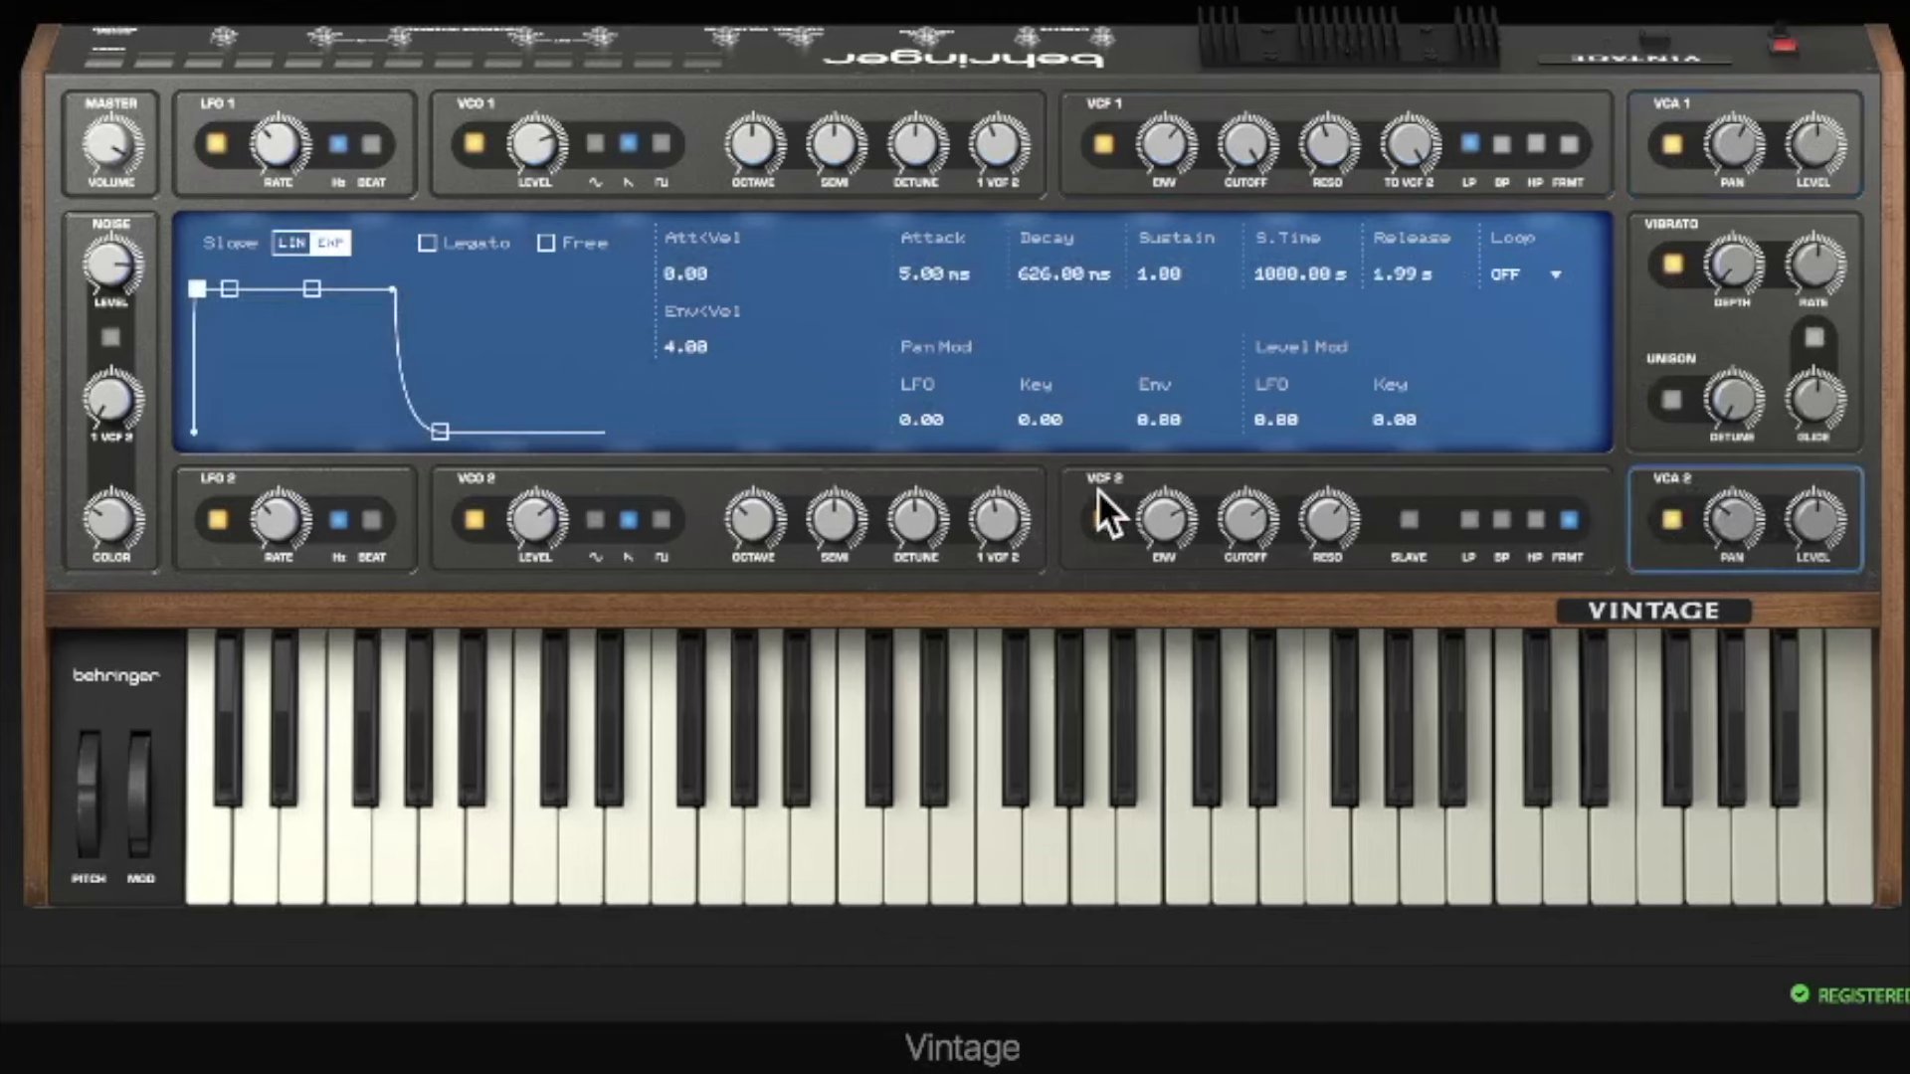
Switch on the VCF 2 filter and compare it with the VCO 2 oscillator settings
{"action": "left_click", "coordinate": [1110, 475]}
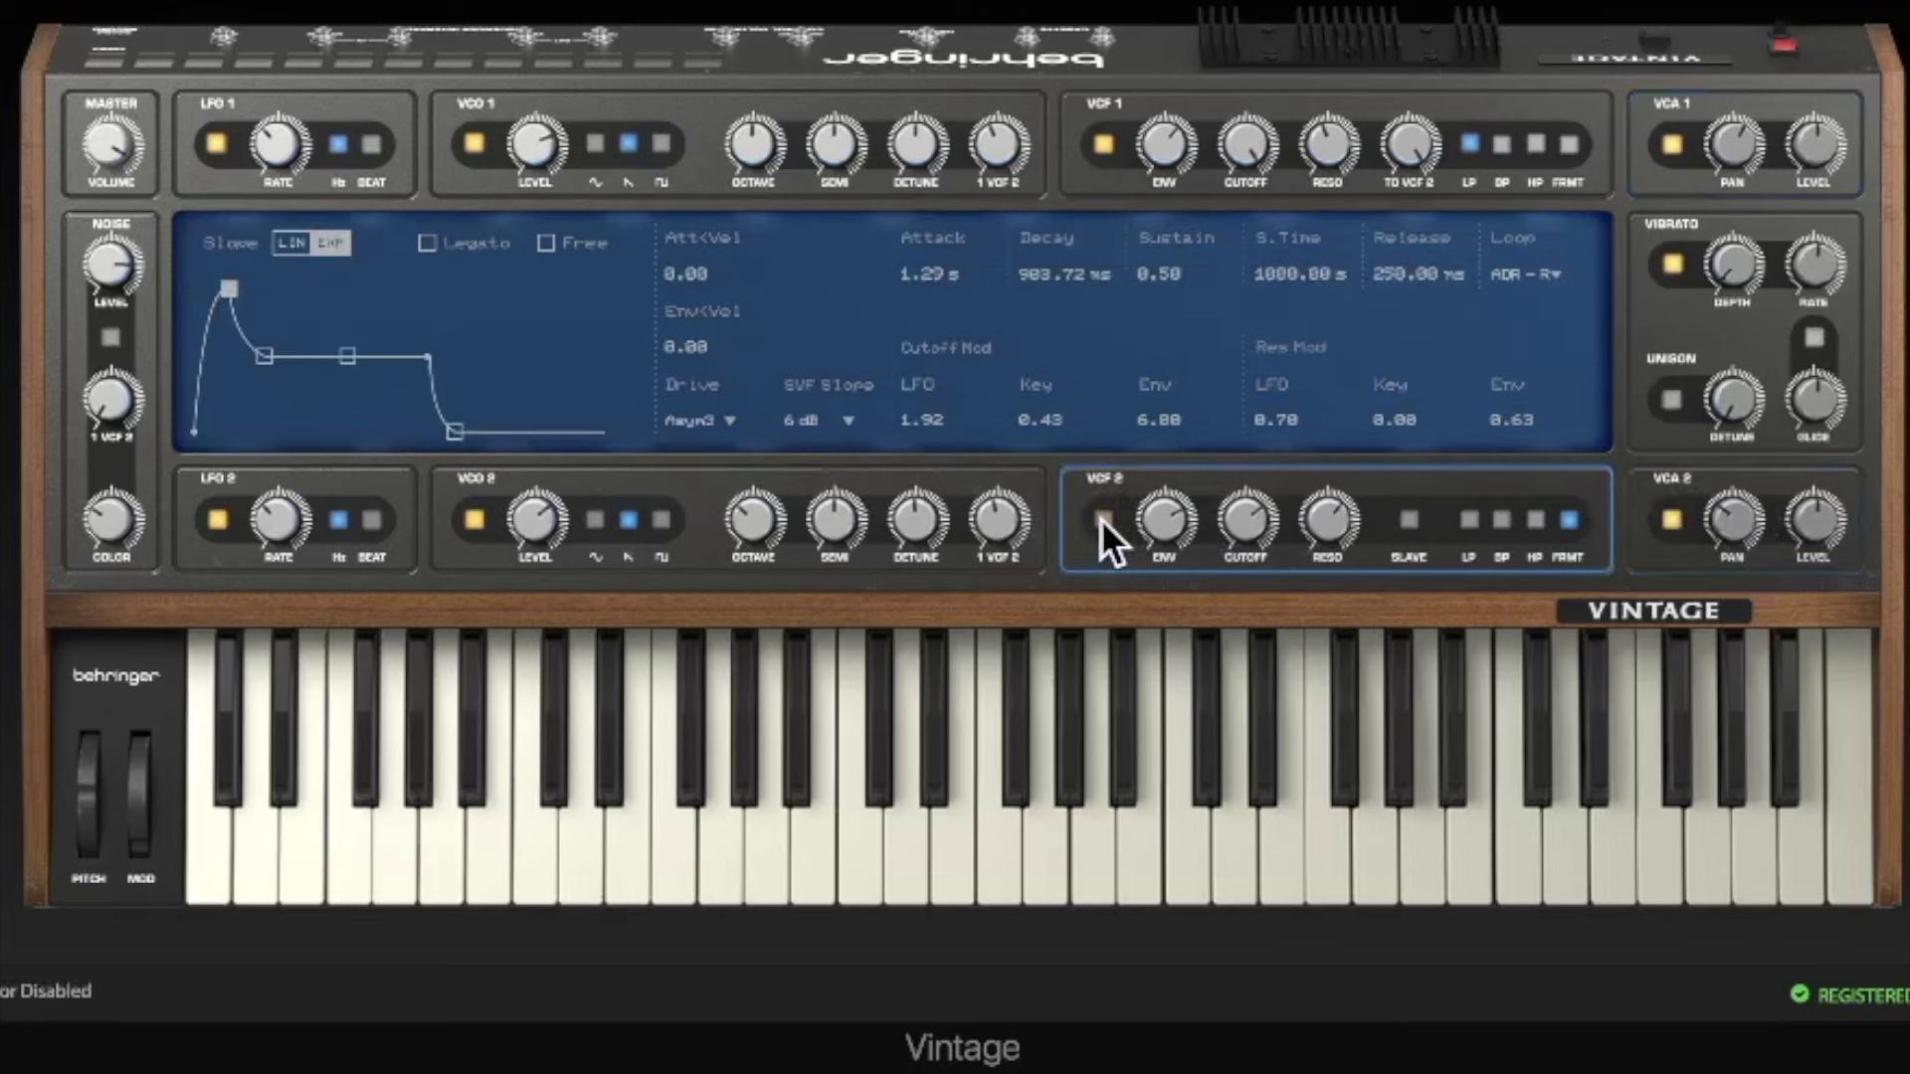
{"action": "left_click", "coordinate": [1101, 519]}
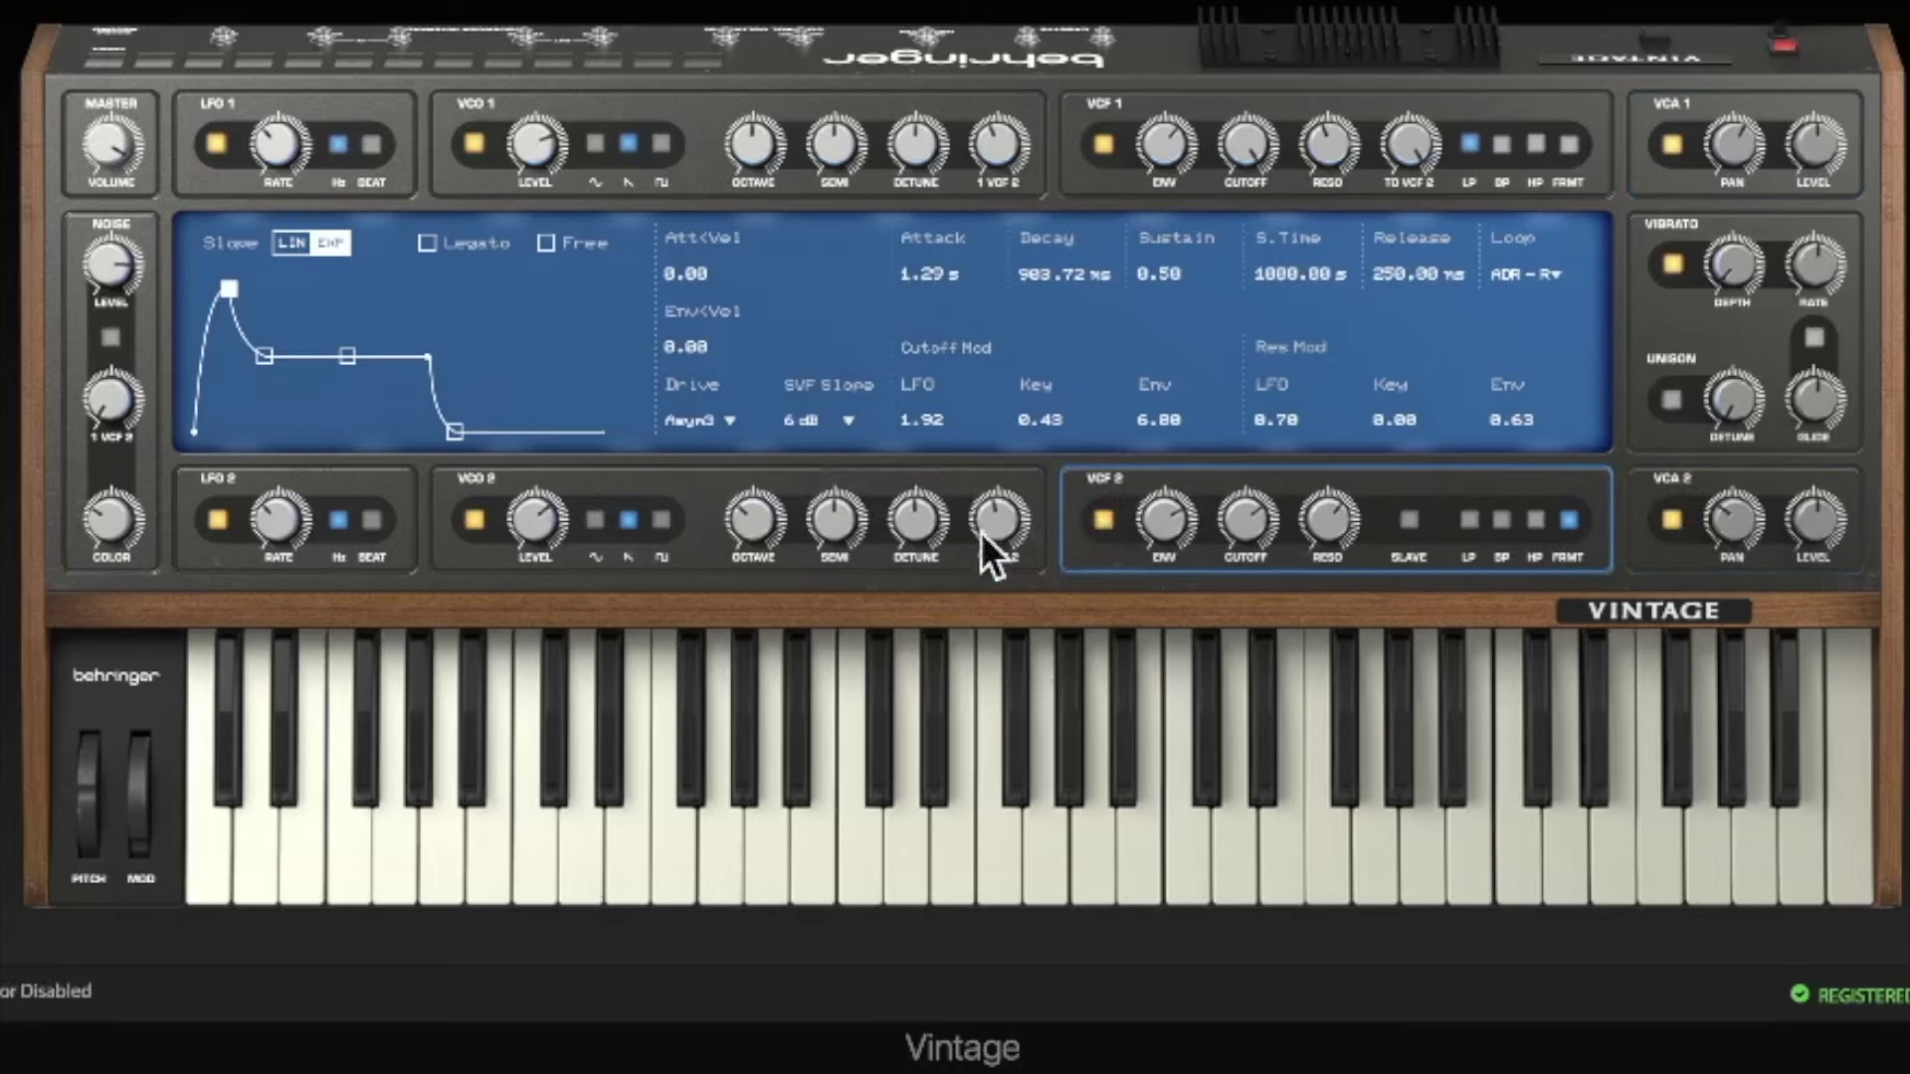
{"action": "left_click", "coordinate": [690, 489]}
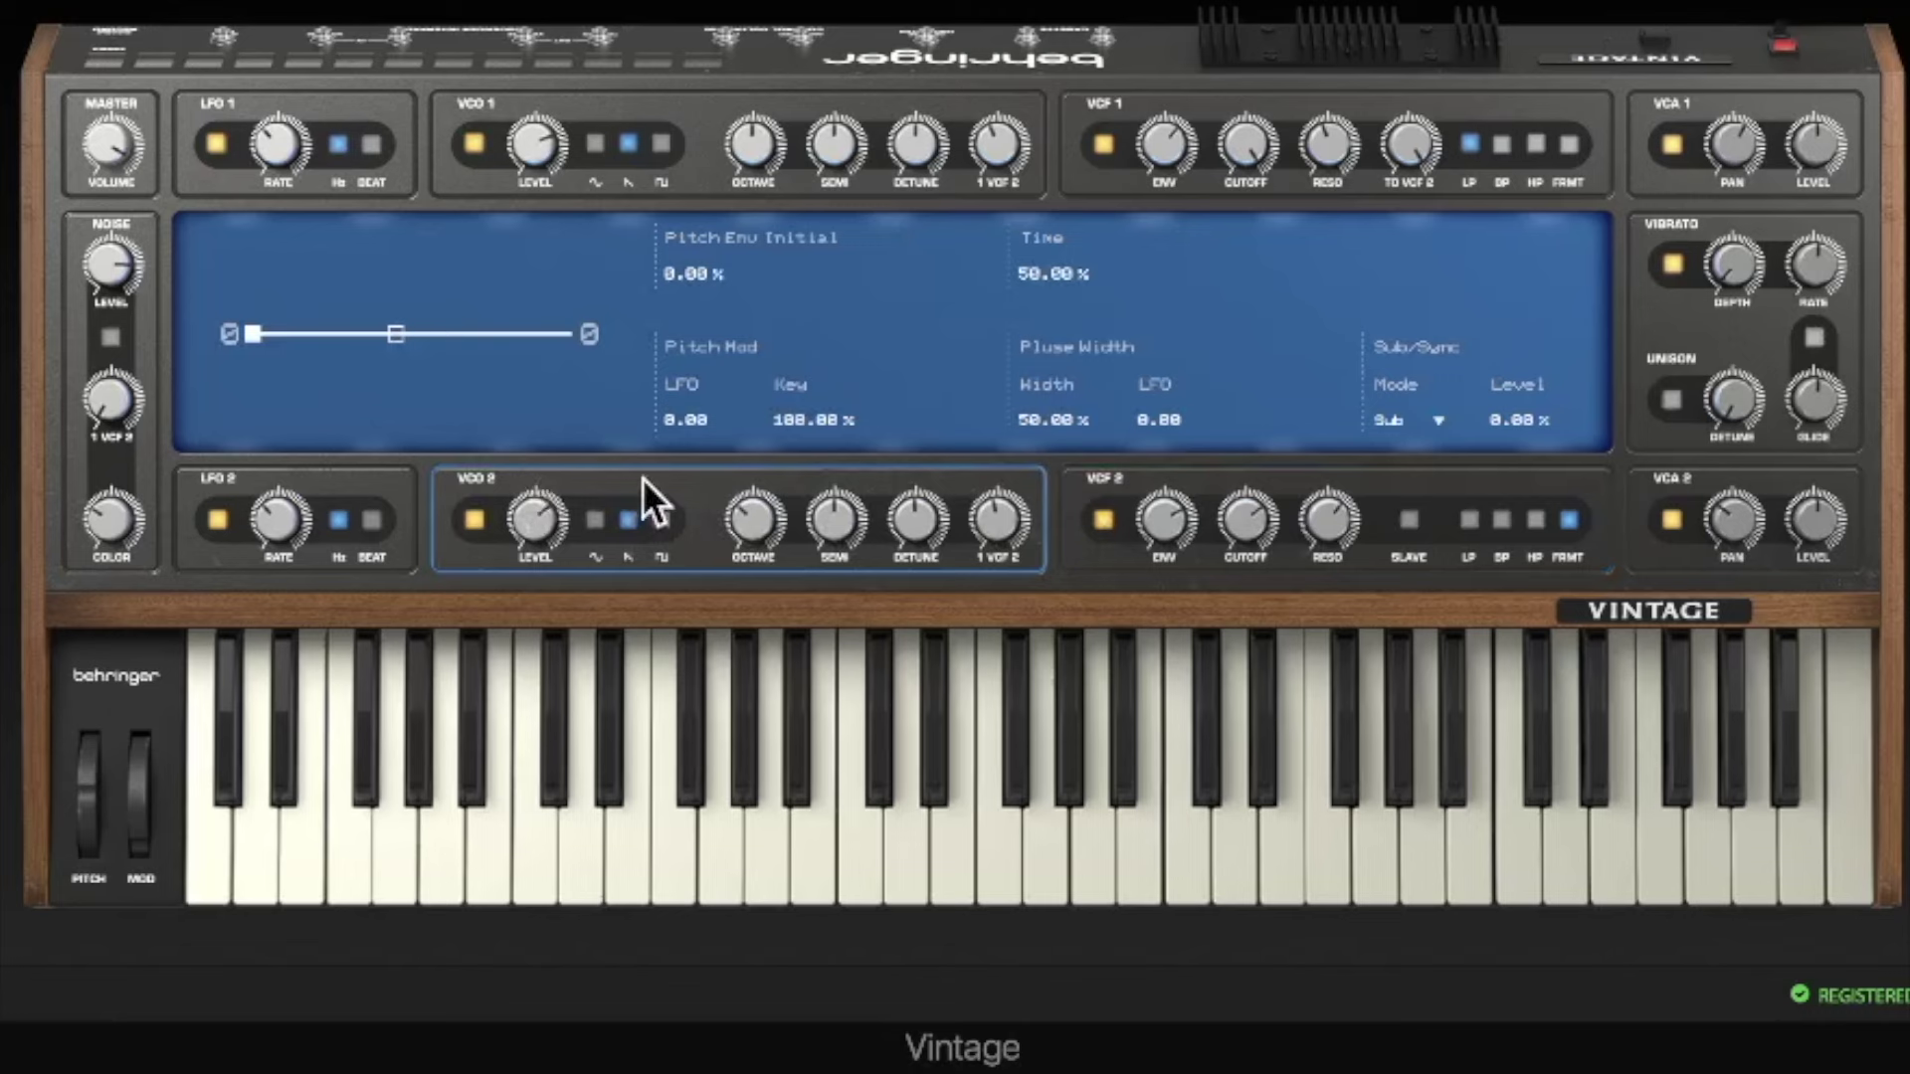
{"action": "left_click", "coordinate": [1109, 542]}
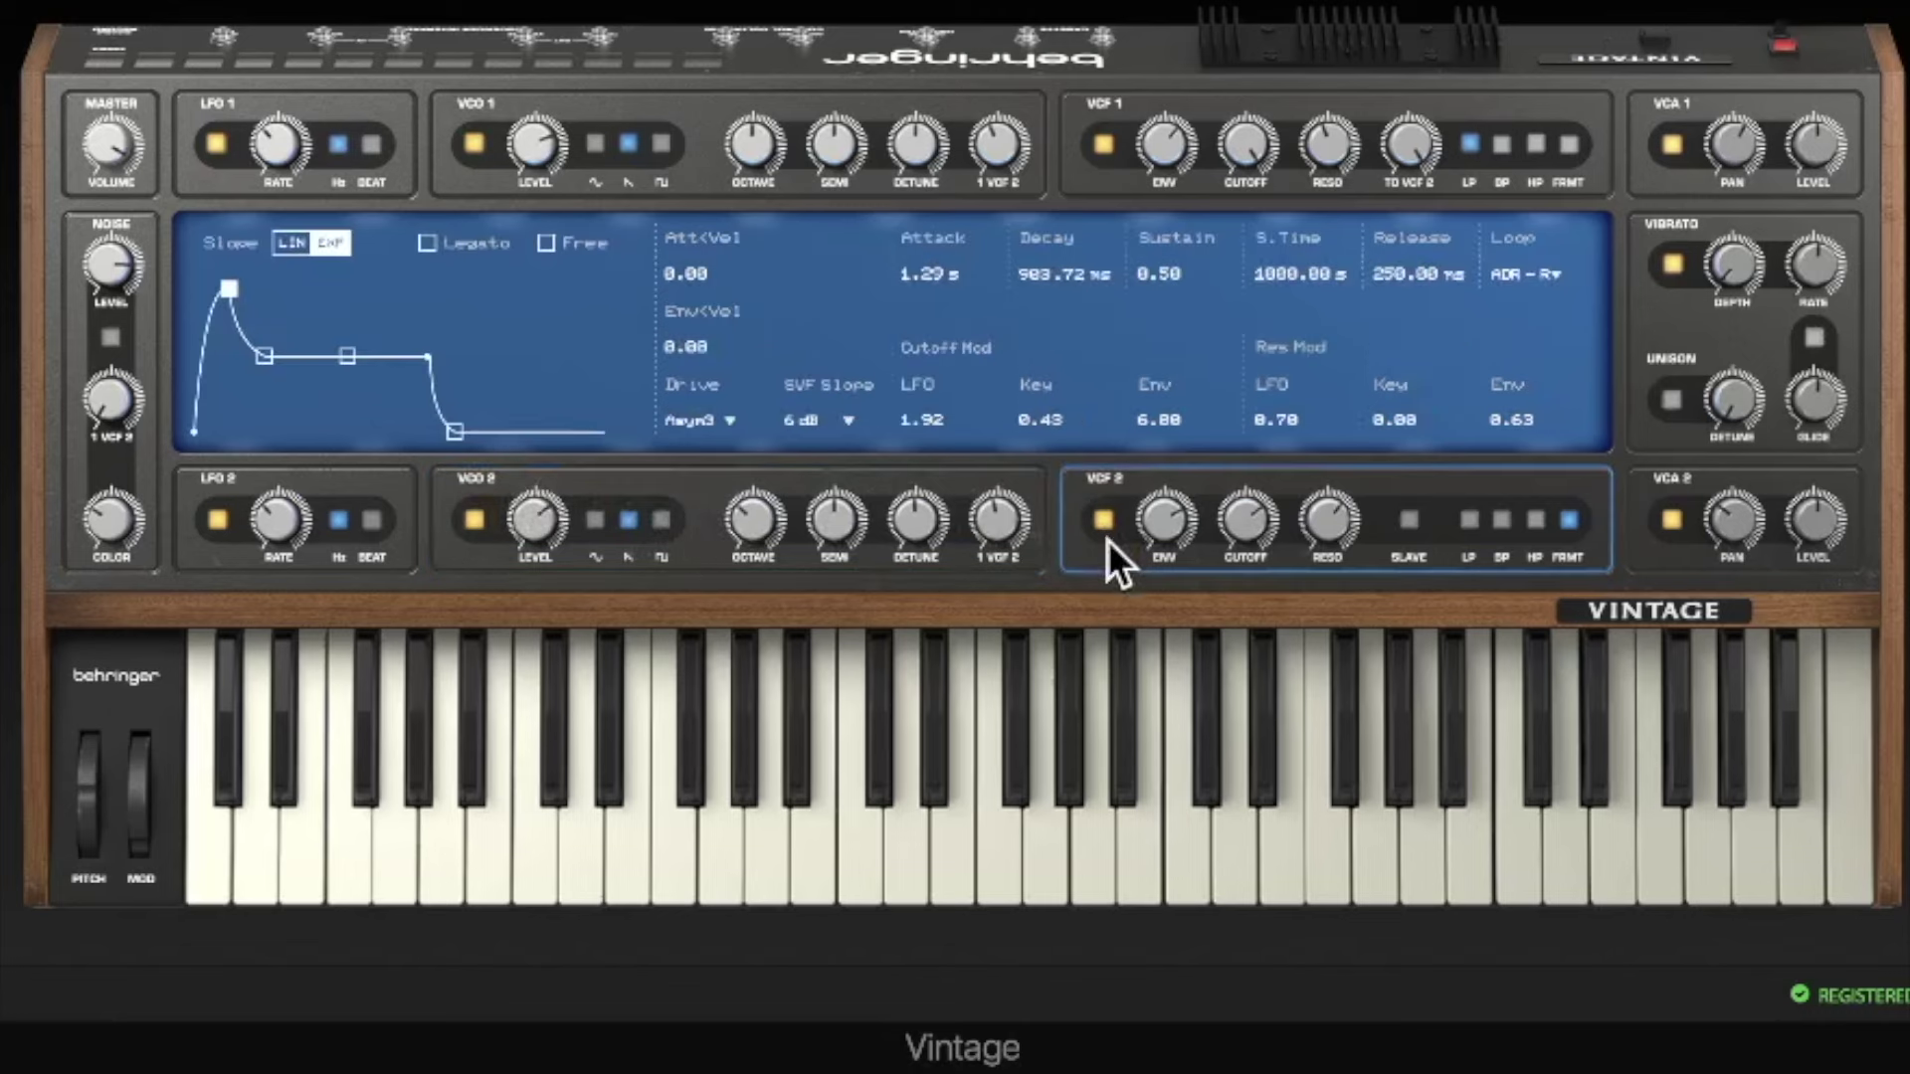
{"action": "left_click", "coordinate": [653, 491]}
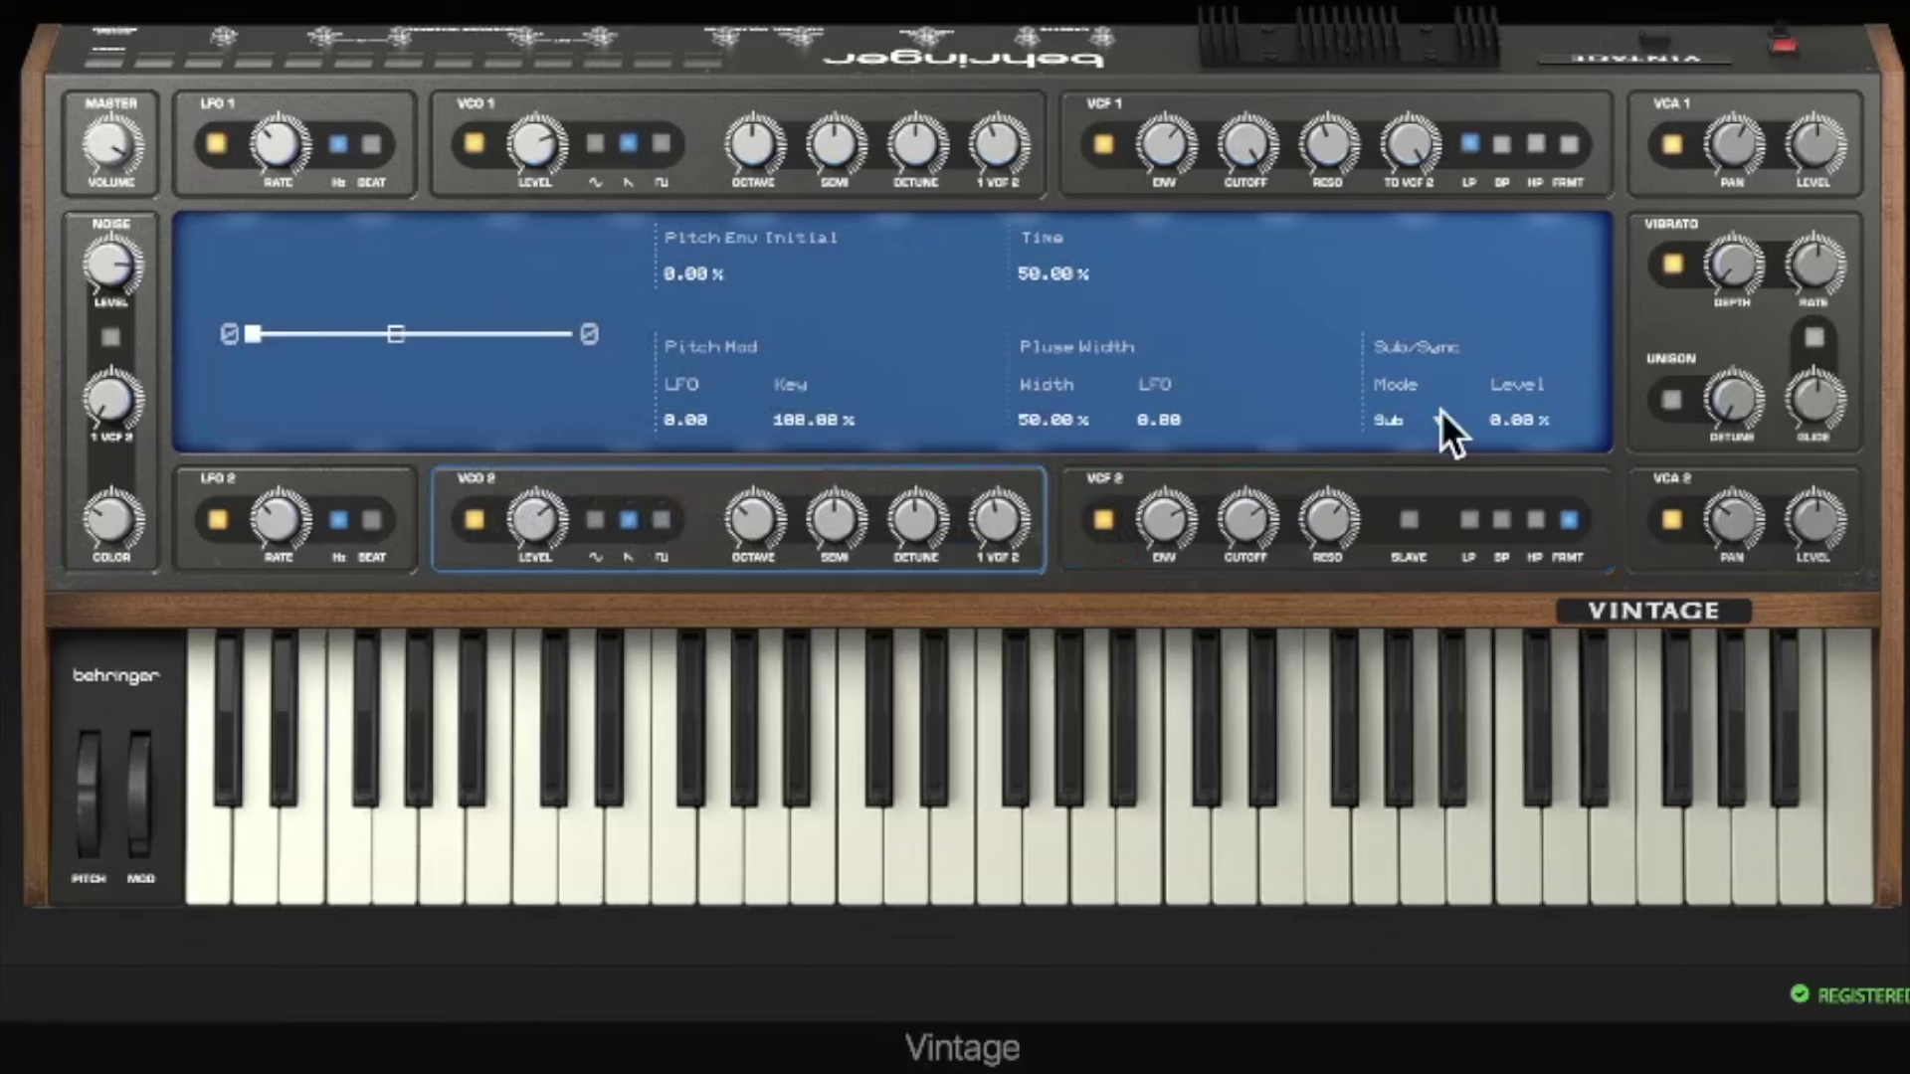
Set the LFO 1 wave shape to Tri, then change it to Rect
{"action": "left_click", "coordinate": [367, 492]}
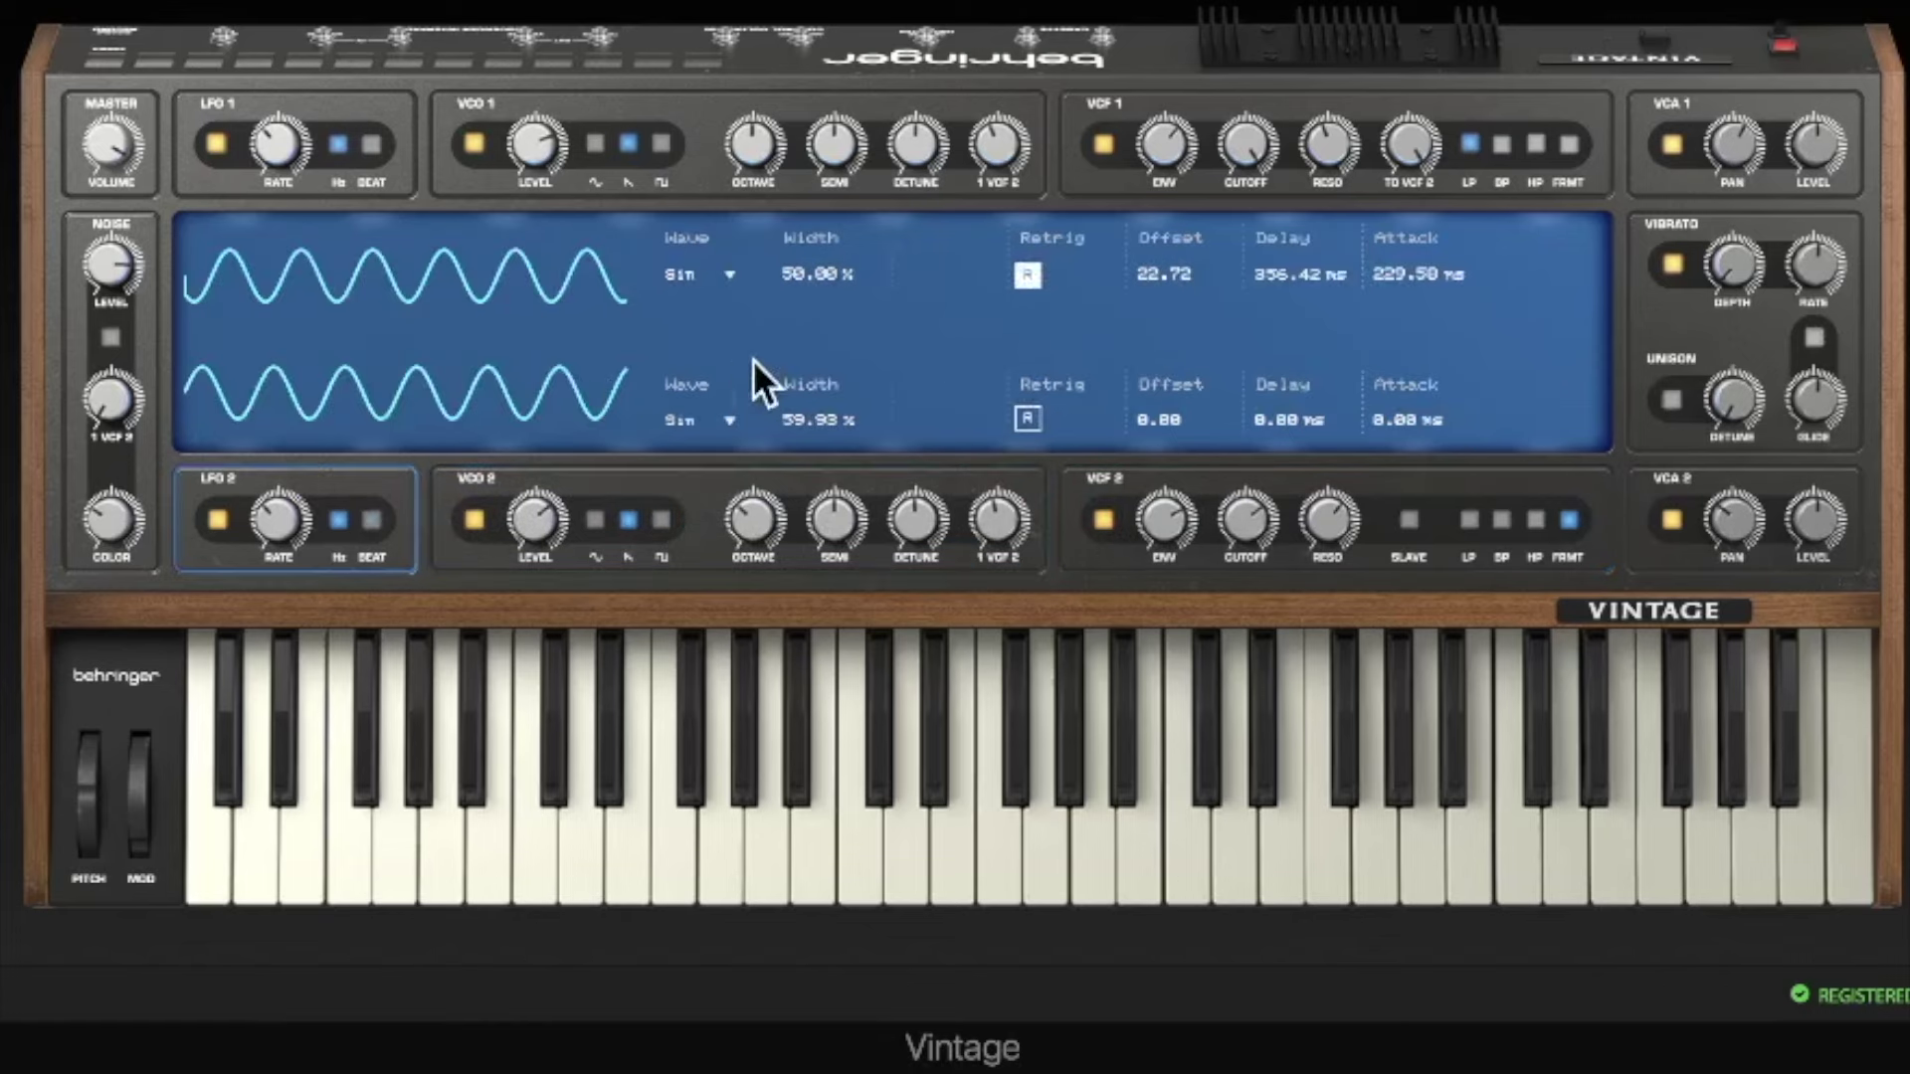
{"action": "left_click", "coordinate": [727, 277]}
{"action": "left_click", "coordinate": [732, 336]}
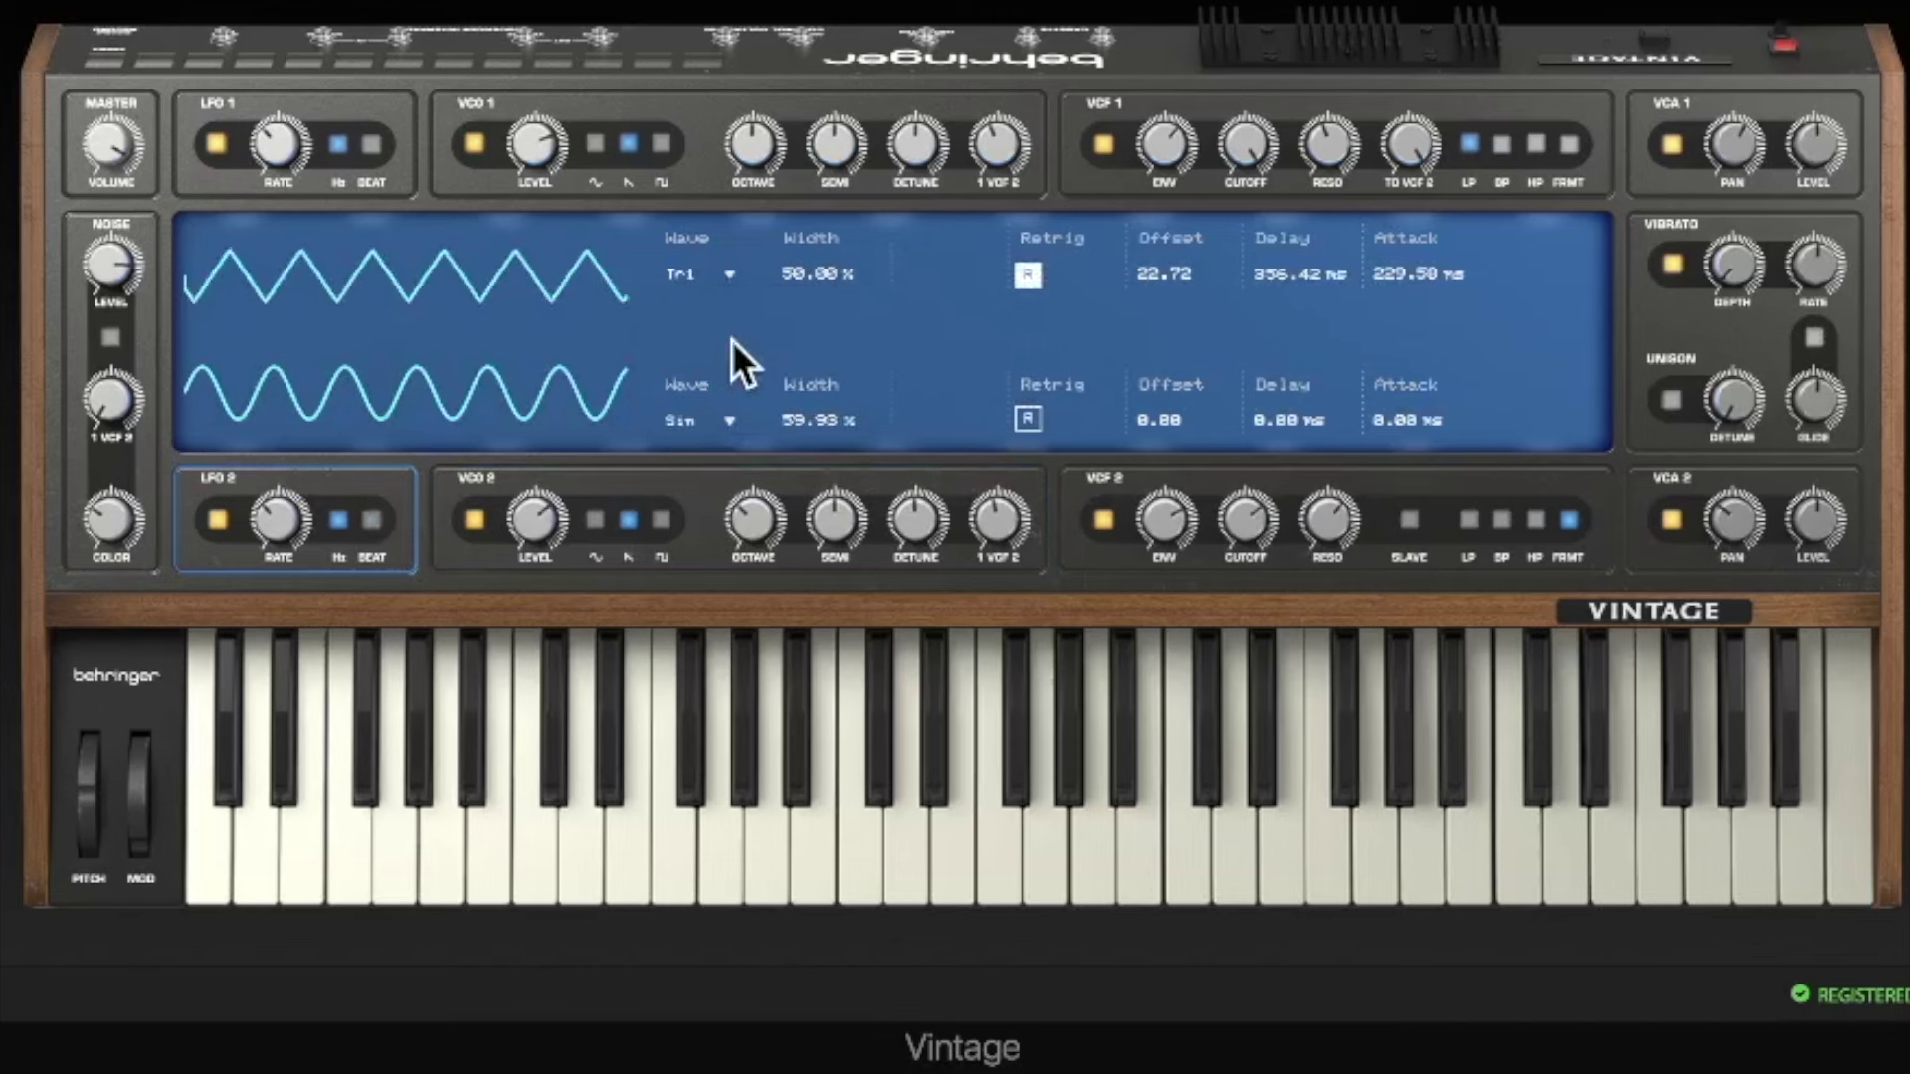
{"action": "left_click", "coordinate": [727, 276]}
{"action": "left_click", "coordinate": [718, 362]}
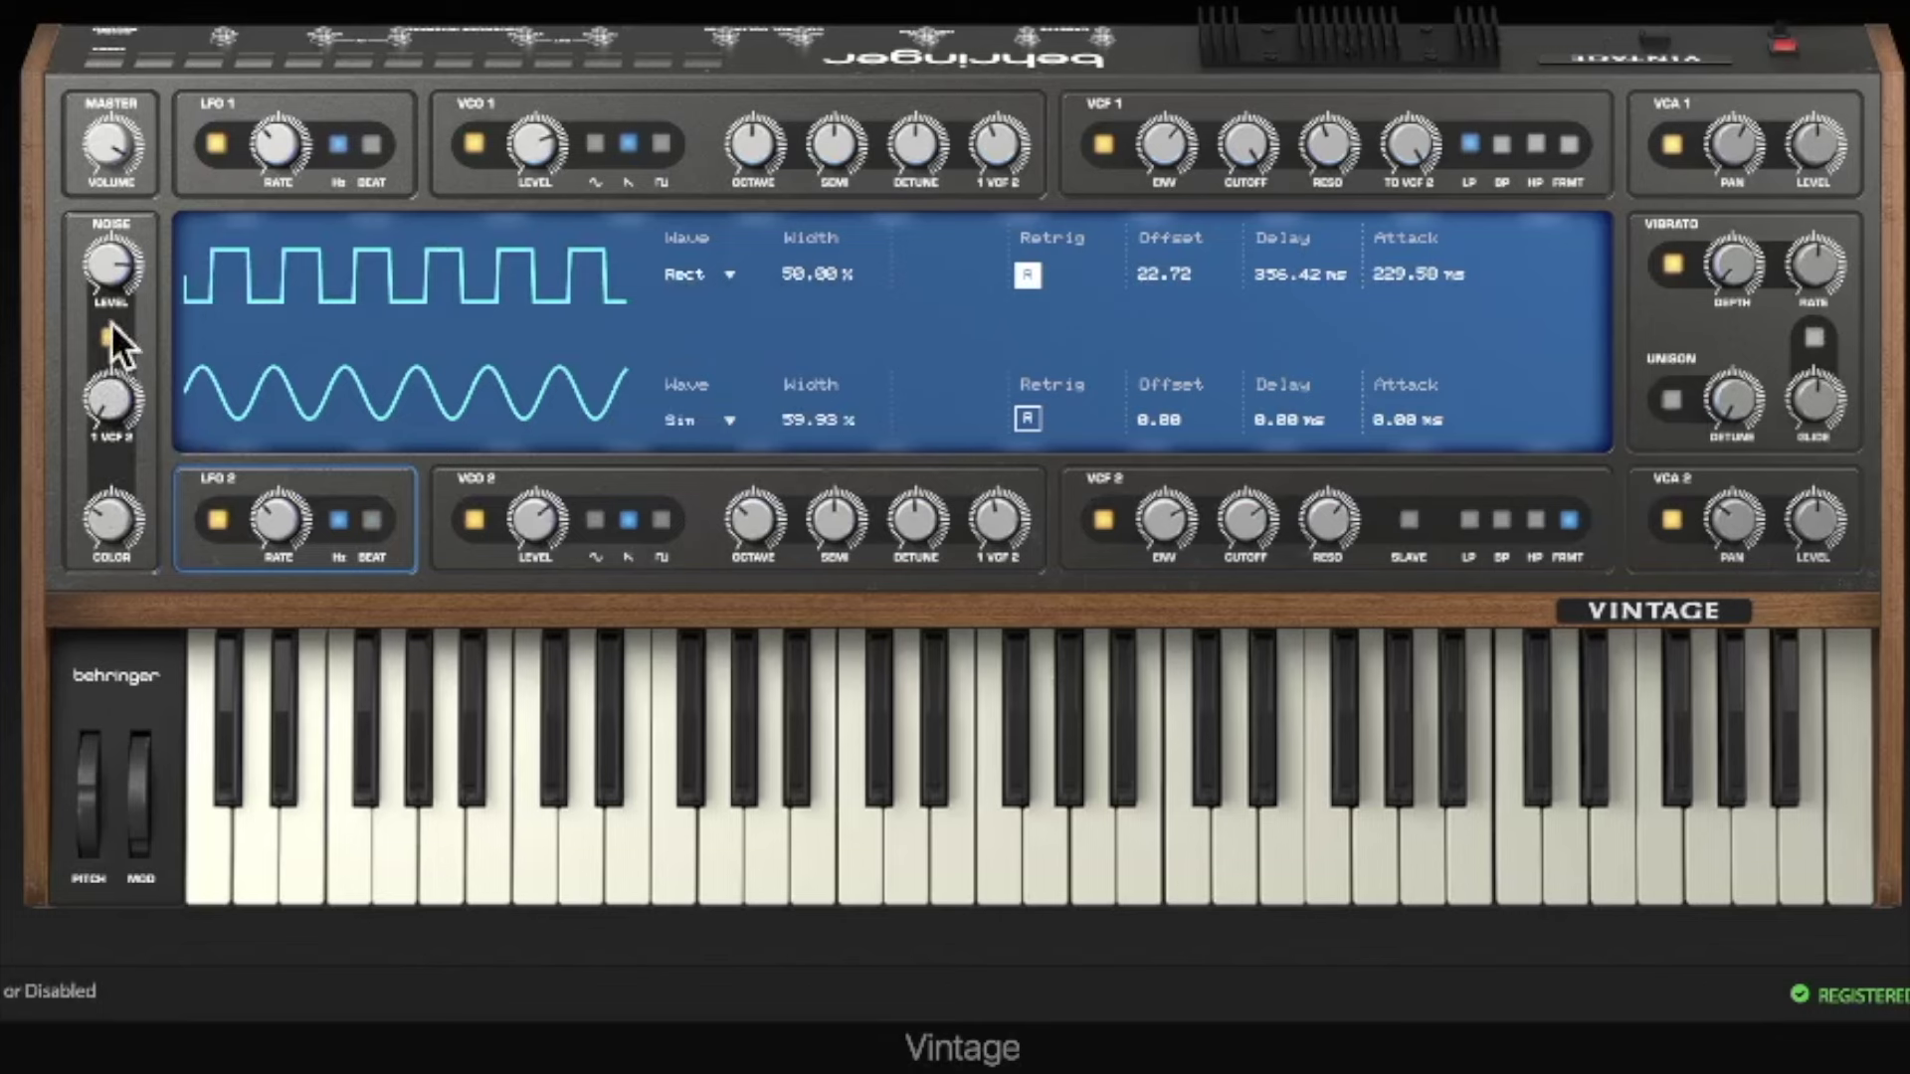
{"action": "mouse_move", "coordinate": [106, 257]}
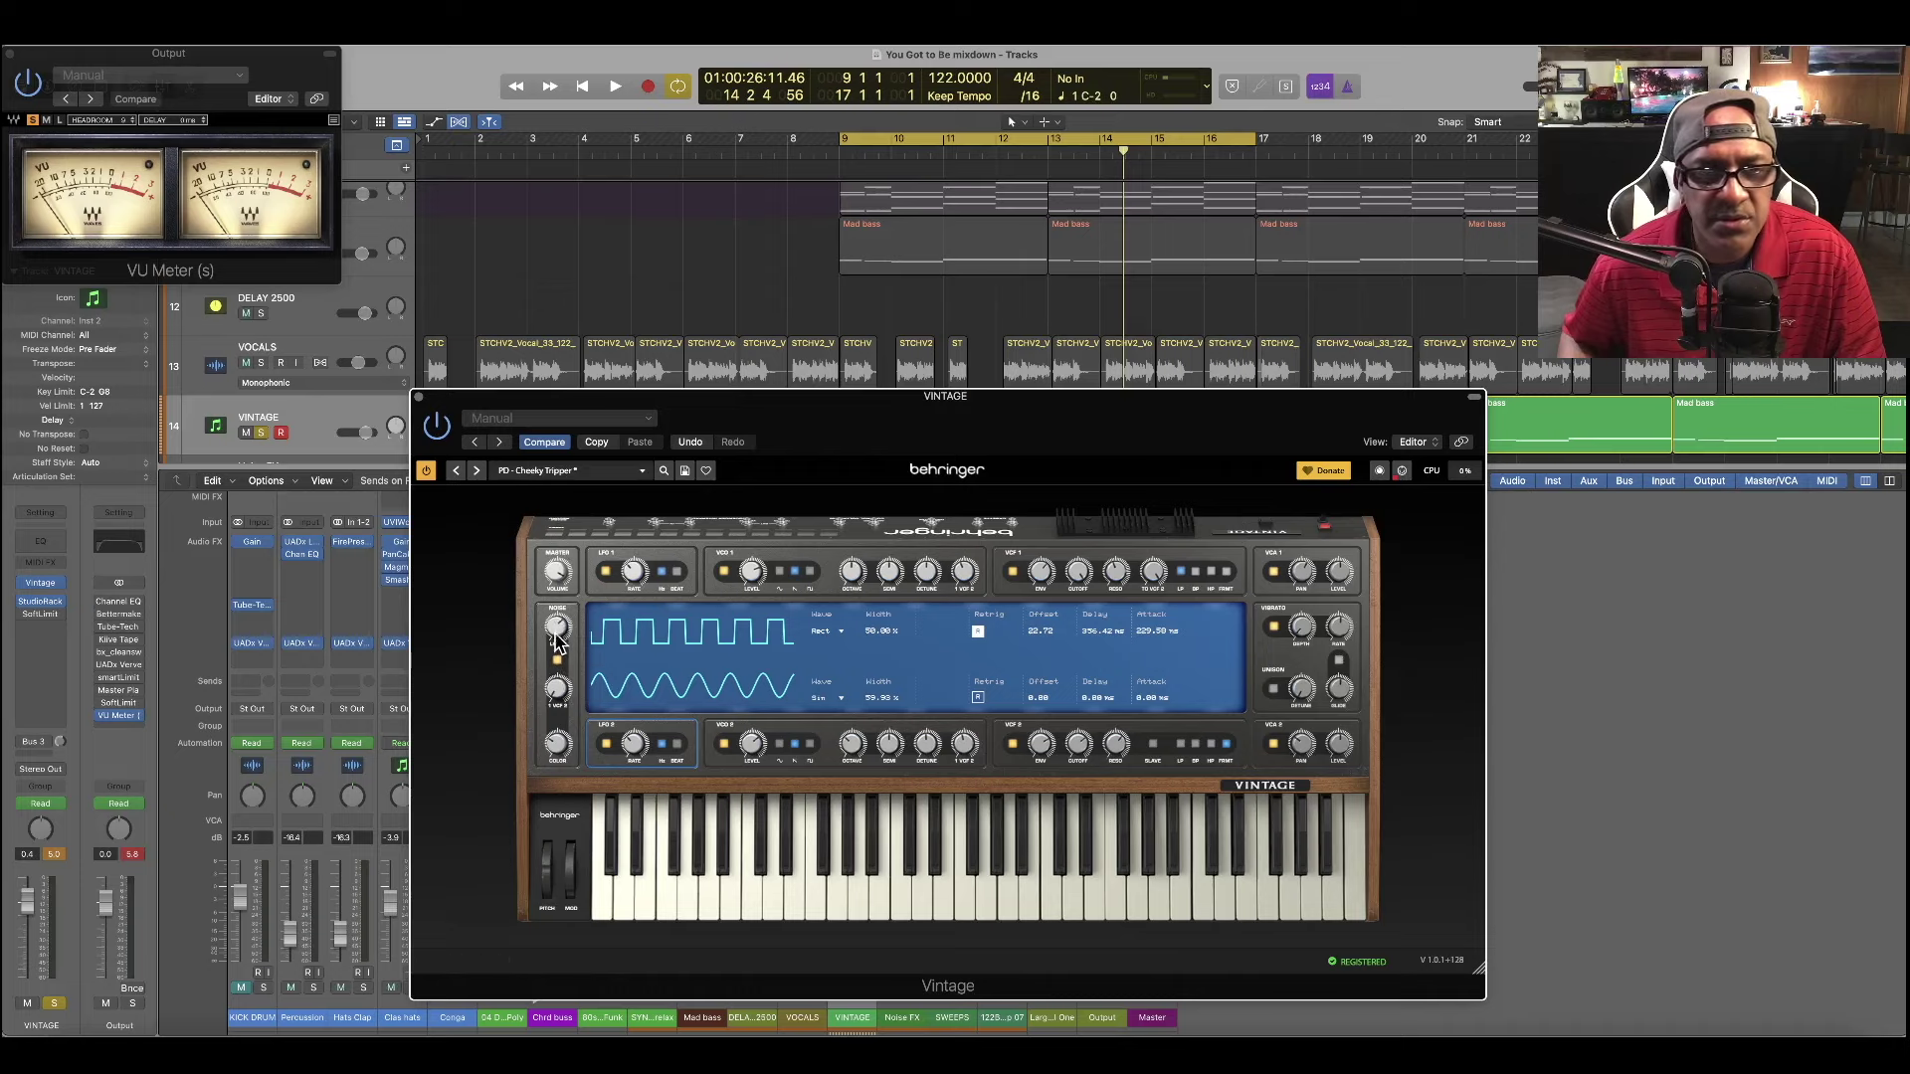
Load the Anemone factory preset, then advance to the BR - Rezolutor preset
{"action": "left_click", "coordinate": [639, 472]}
{"action": "mouse_move", "coordinate": [644, 485]}
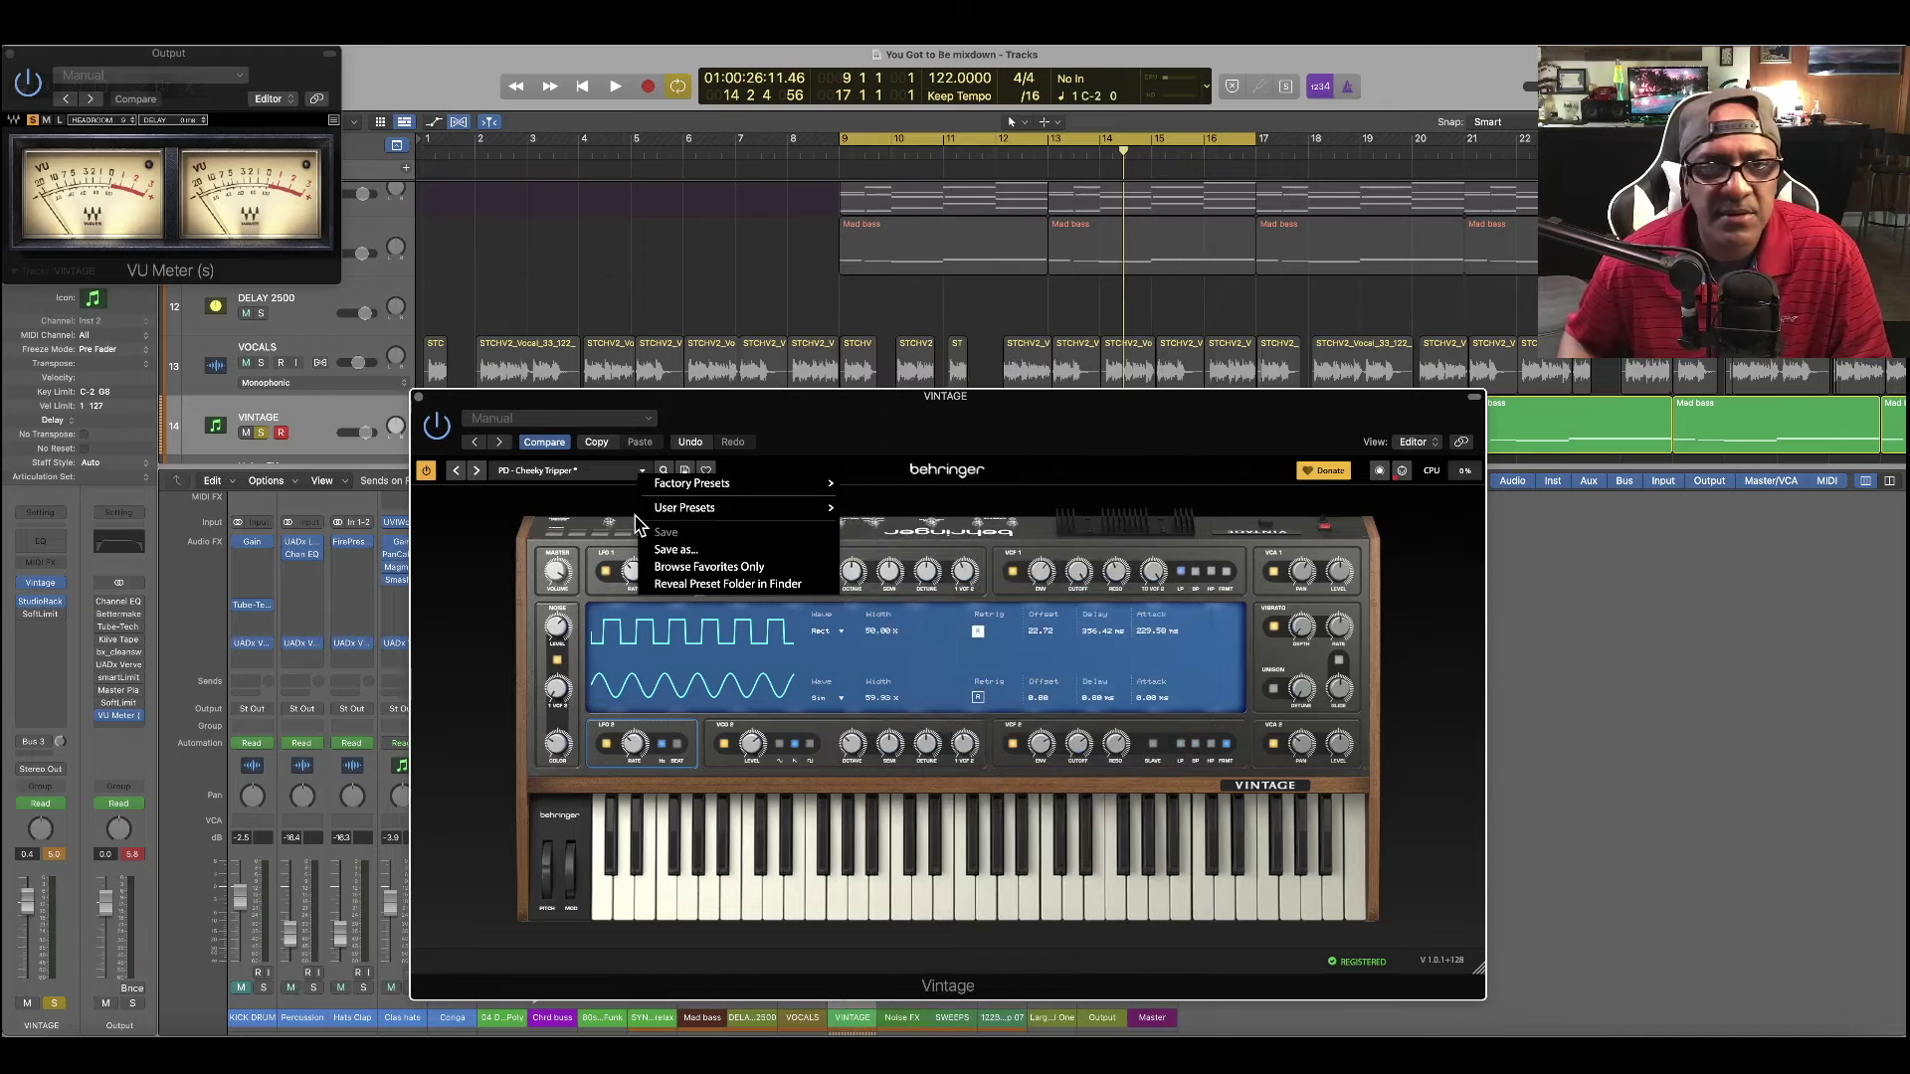
{"action": "mouse_move", "coordinate": [817, 487]}
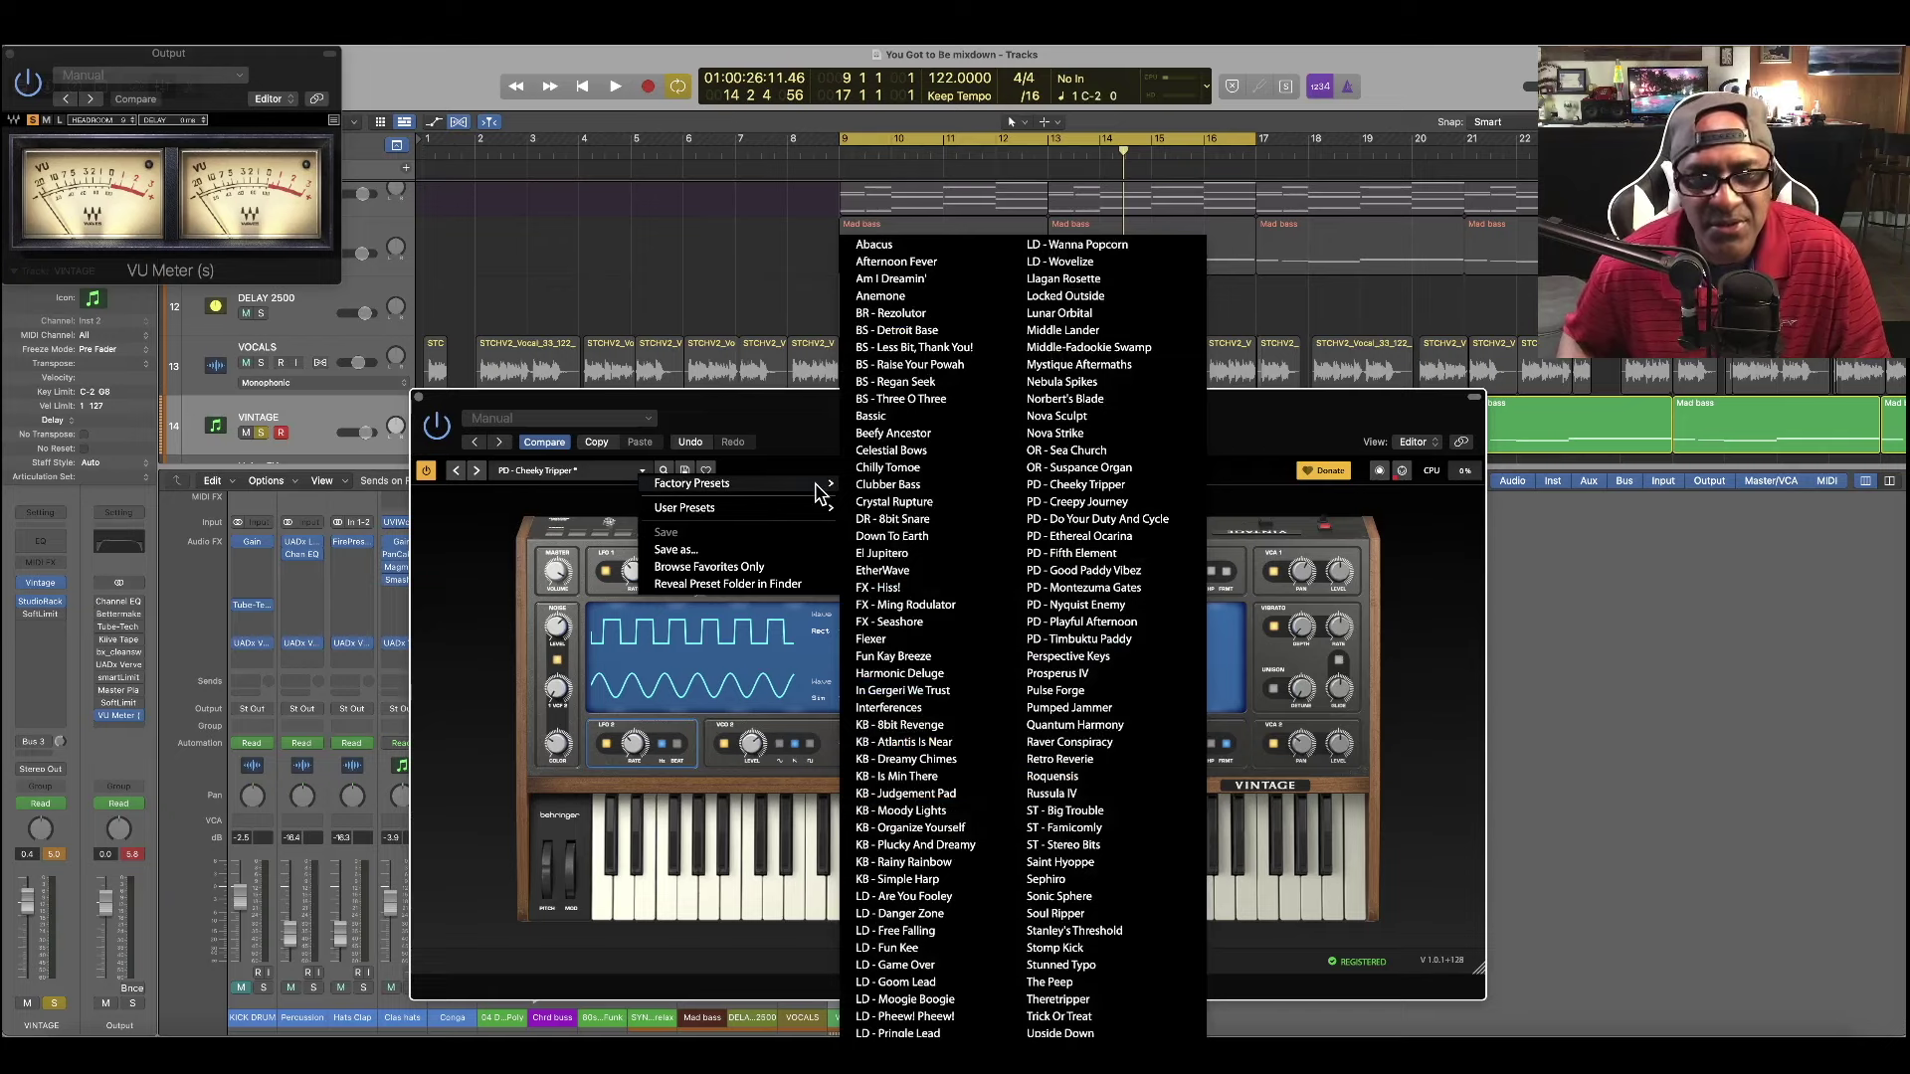
{"action": "left_click", "coordinate": [944, 296]}
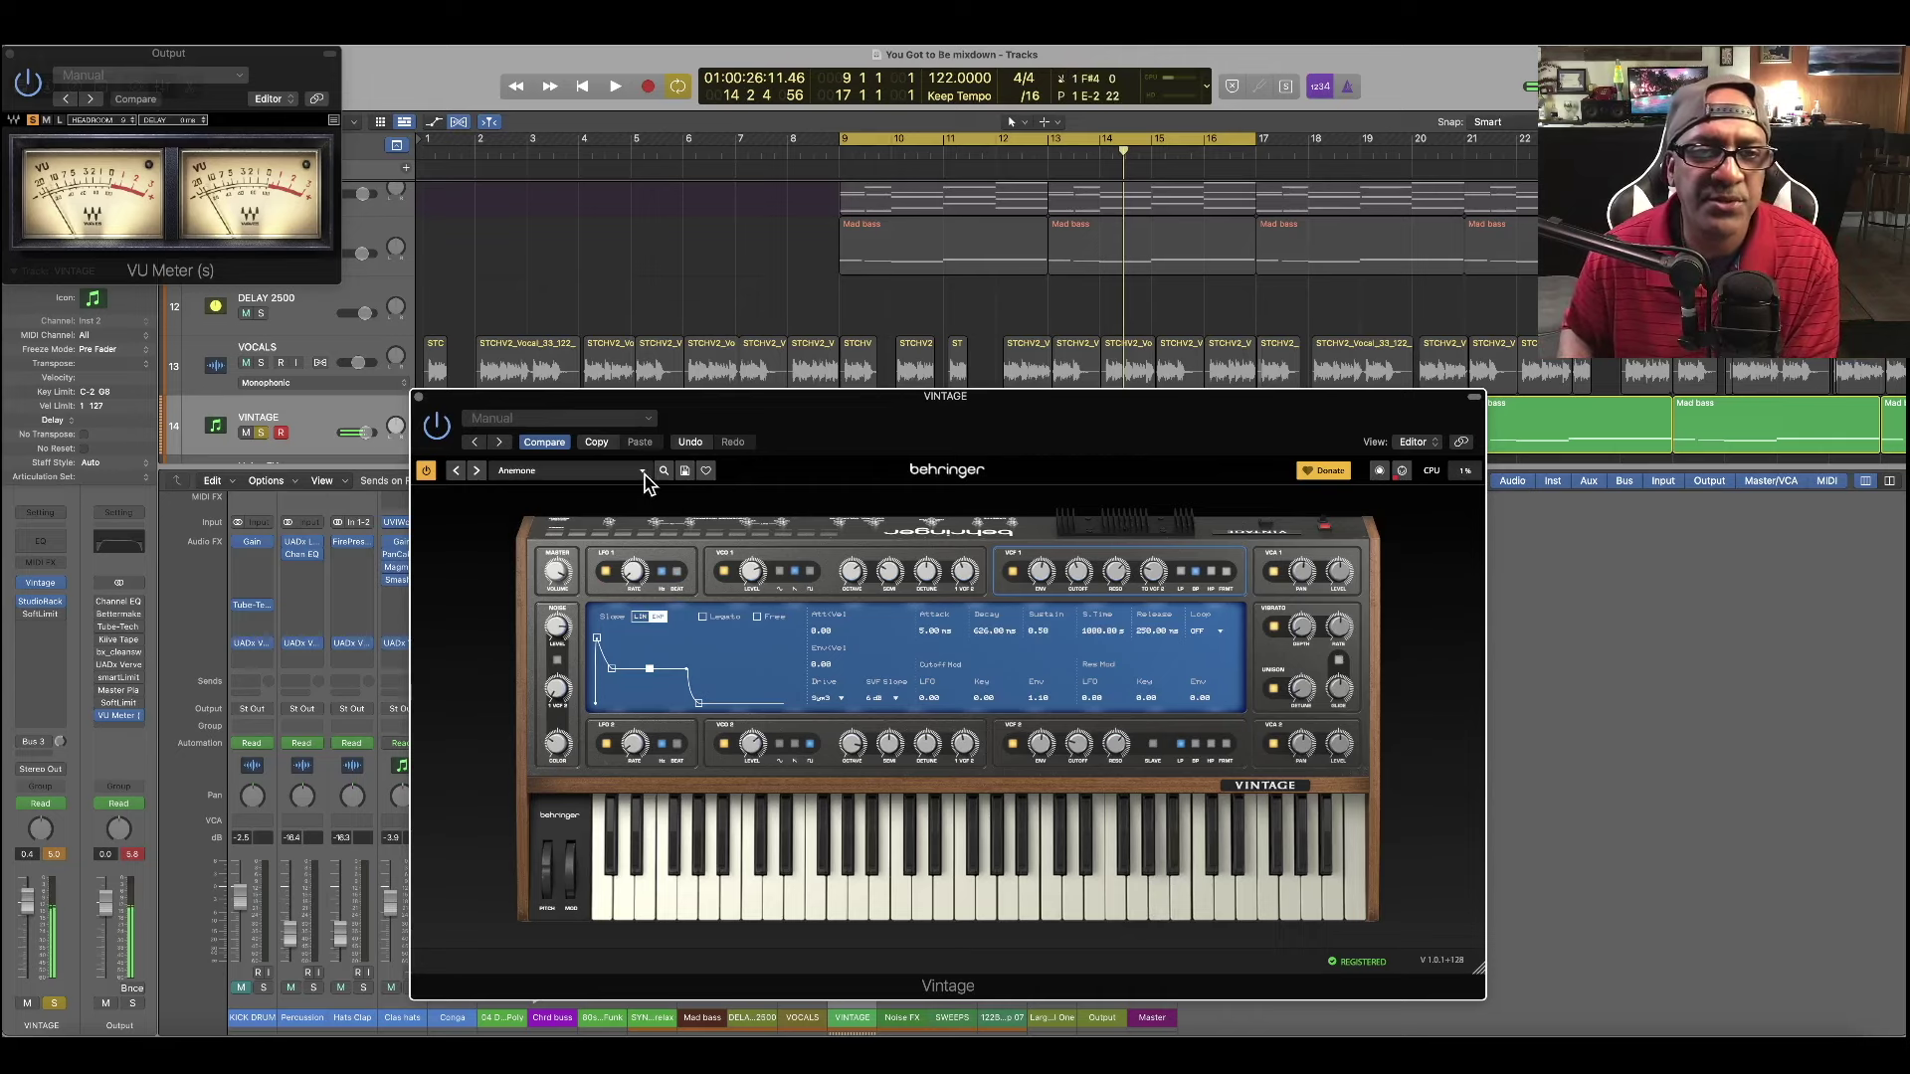
{"action": "left_click", "coordinate": [477, 472]}
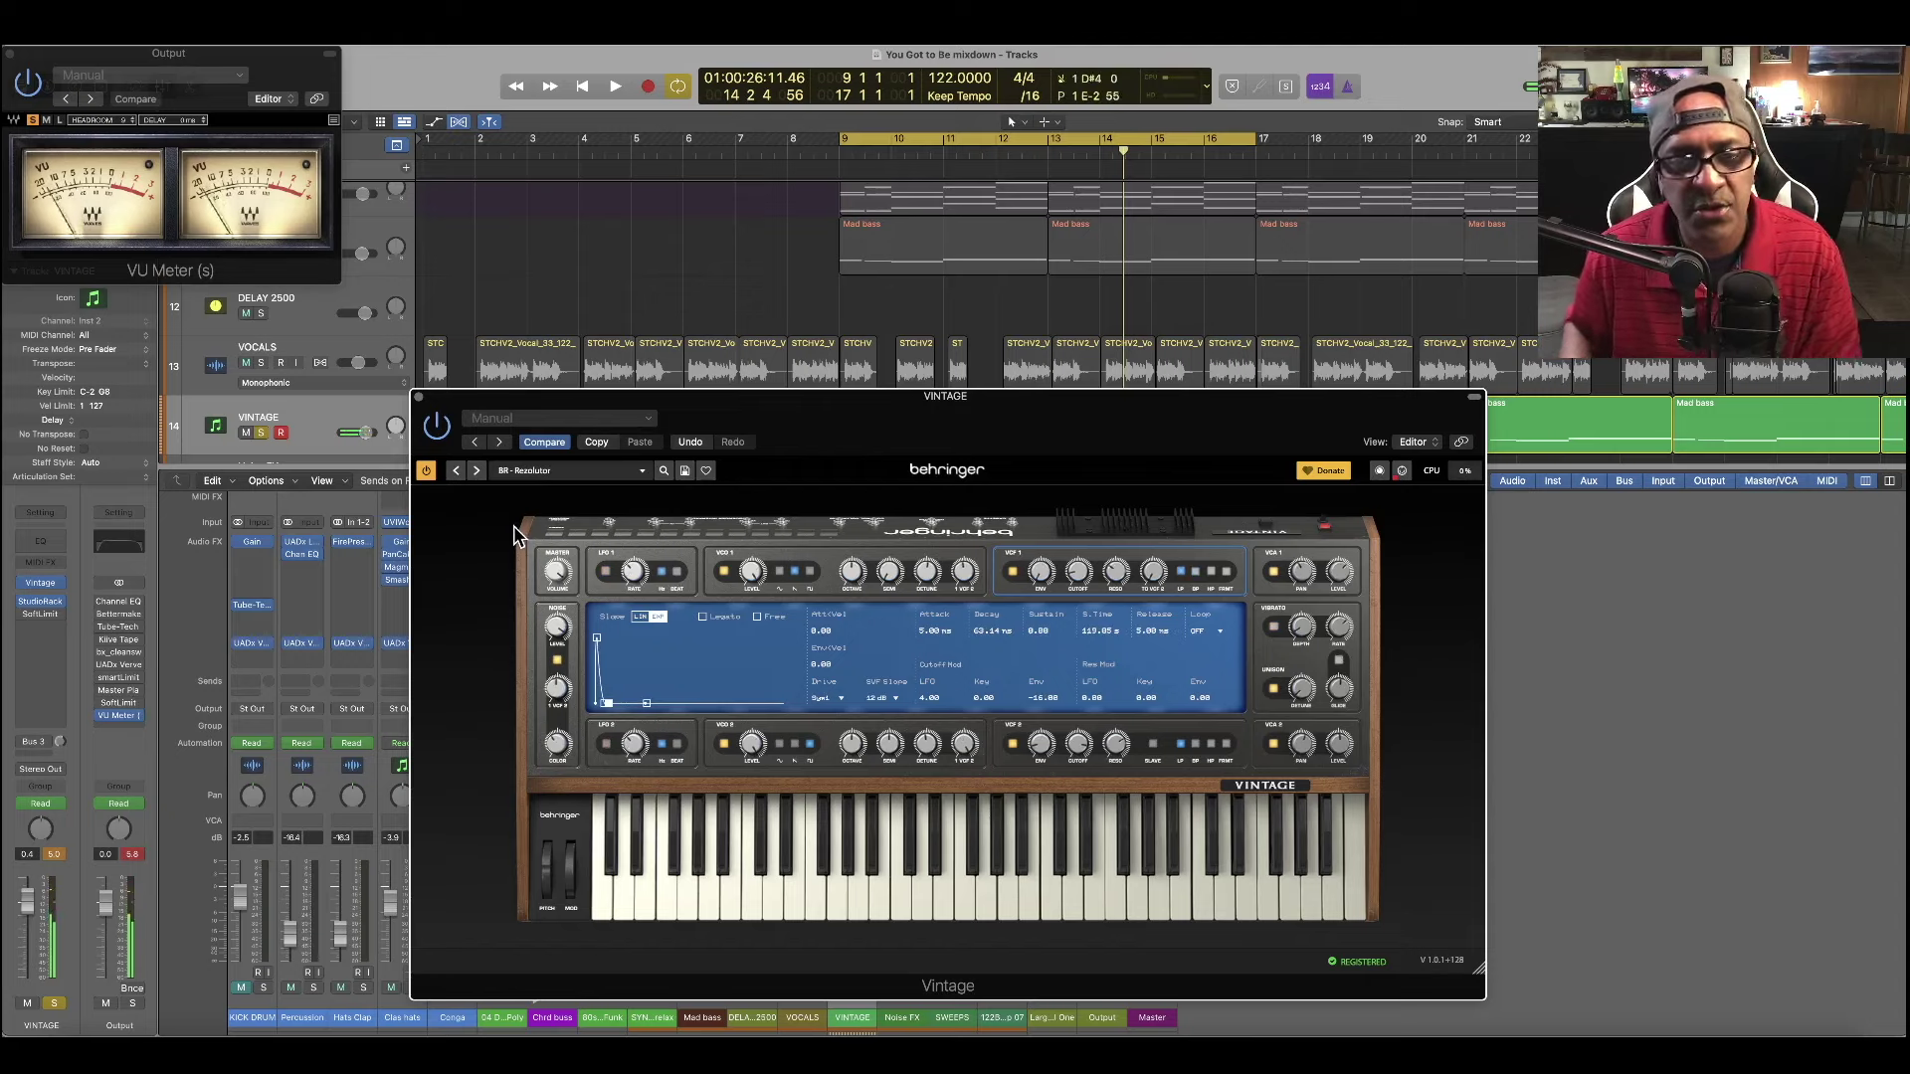
Step through BS - Detroit Base, Less Bit, Raise Your Powah, Regan Seek and Three O Three to Basic
{"action": "left_click", "coordinate": [476, 472]}
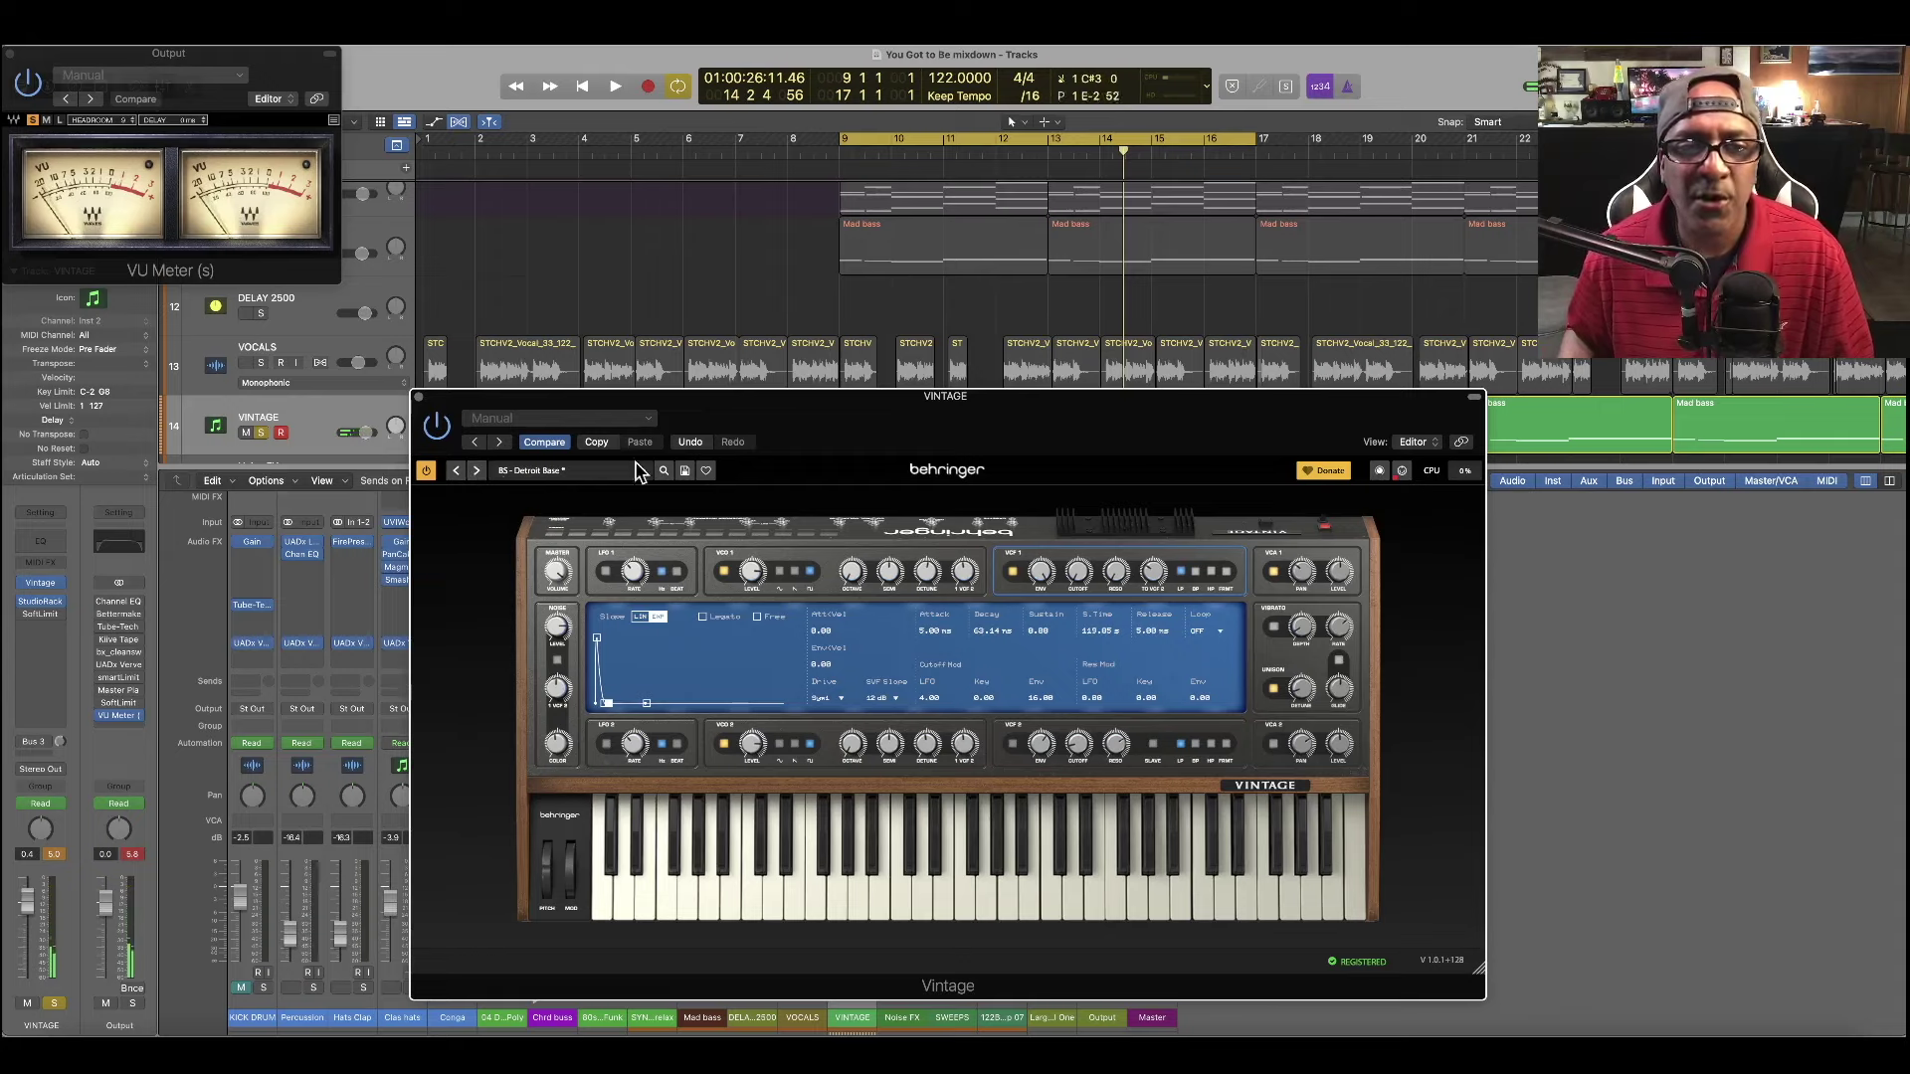
{"action": "left_click", "coordinate": [478, 471]}
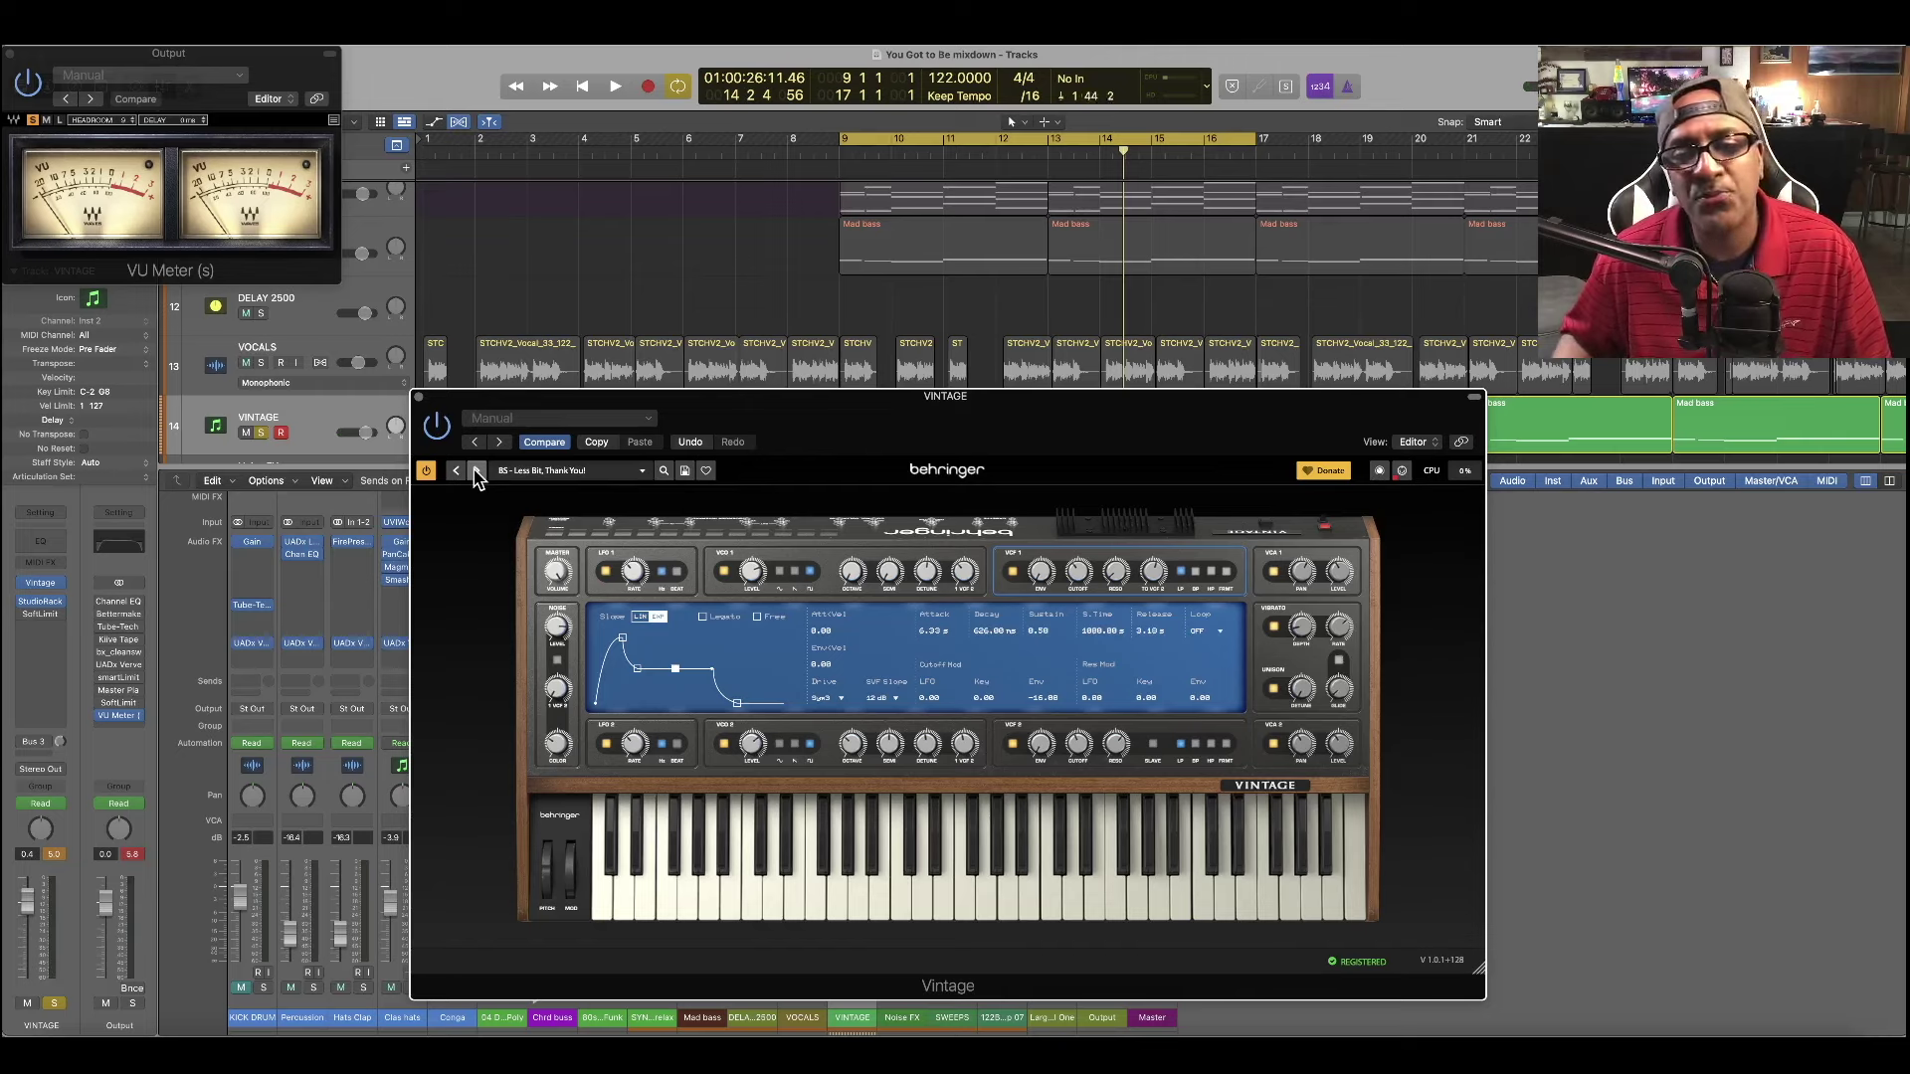
{"action": "left_click", "coordinate": [477, 471]}
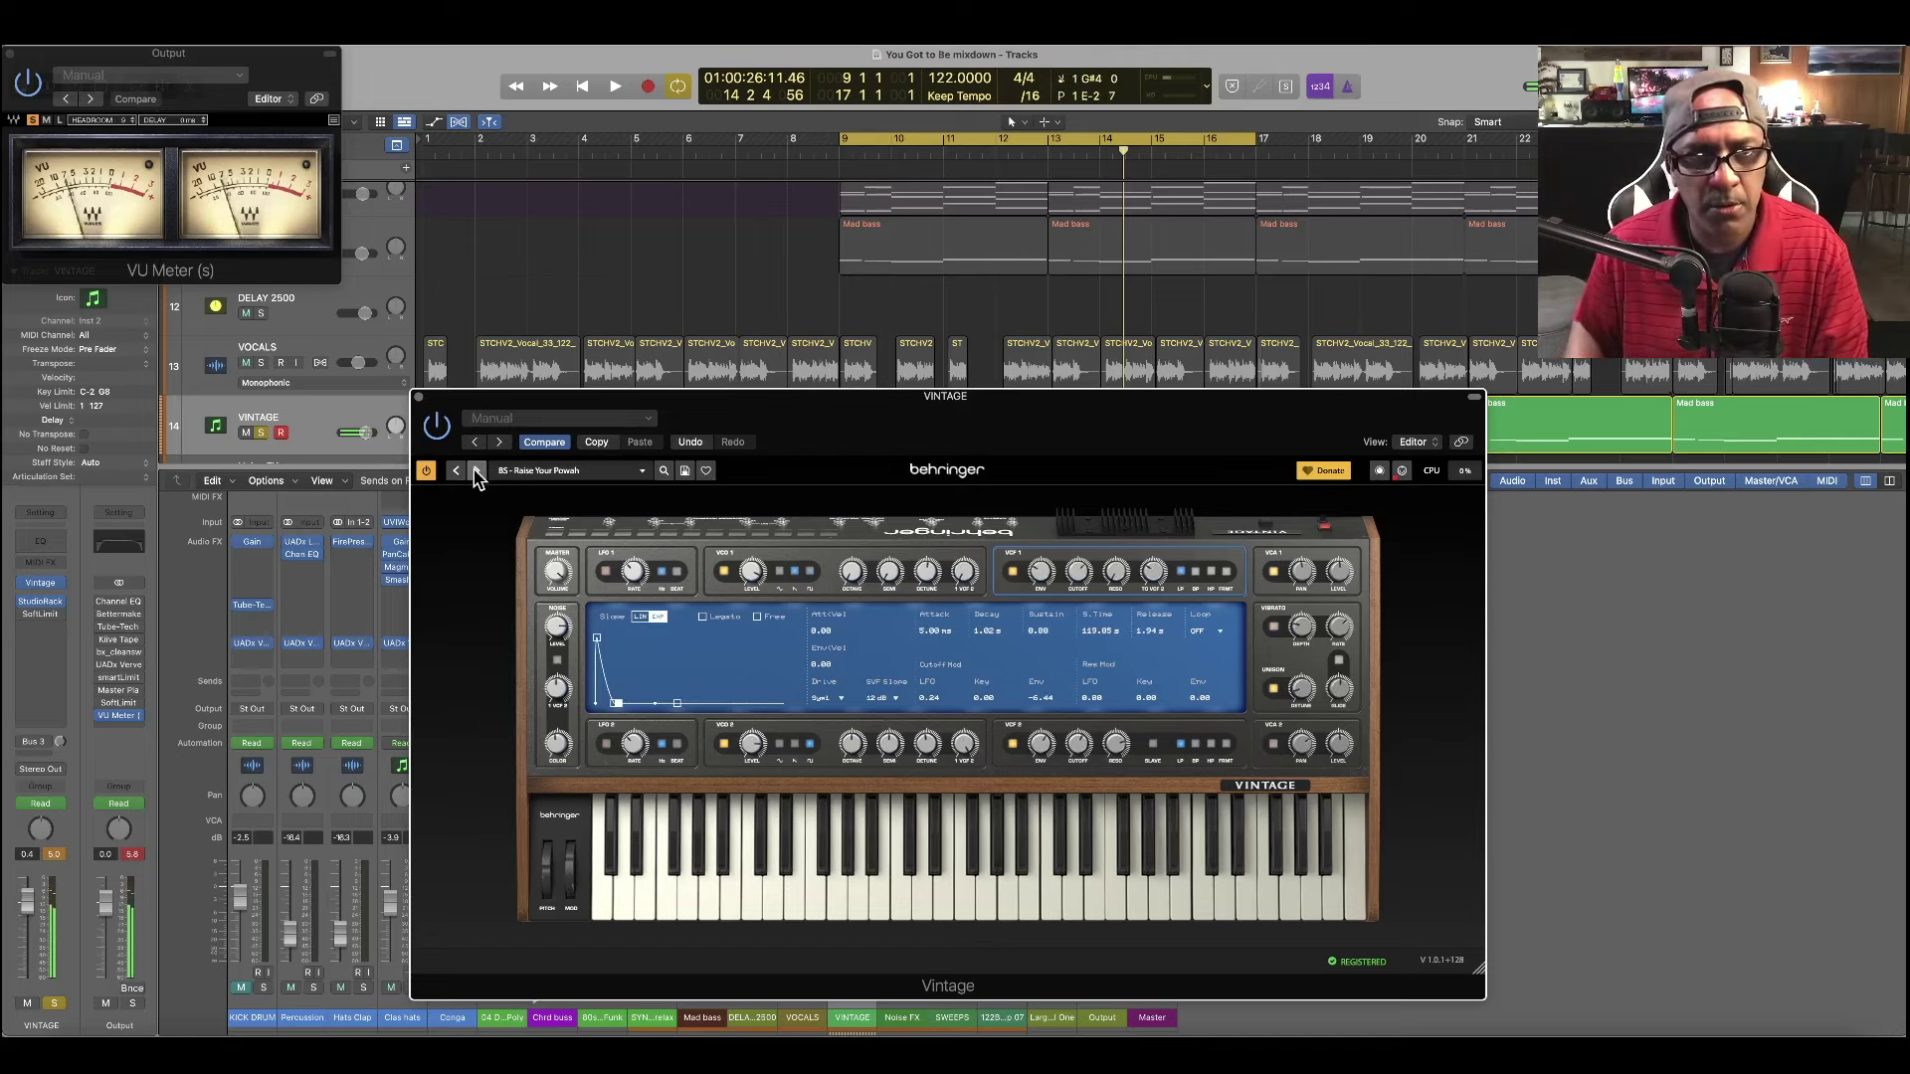
{"action": "left_click", "coordinate": [477, 471]}
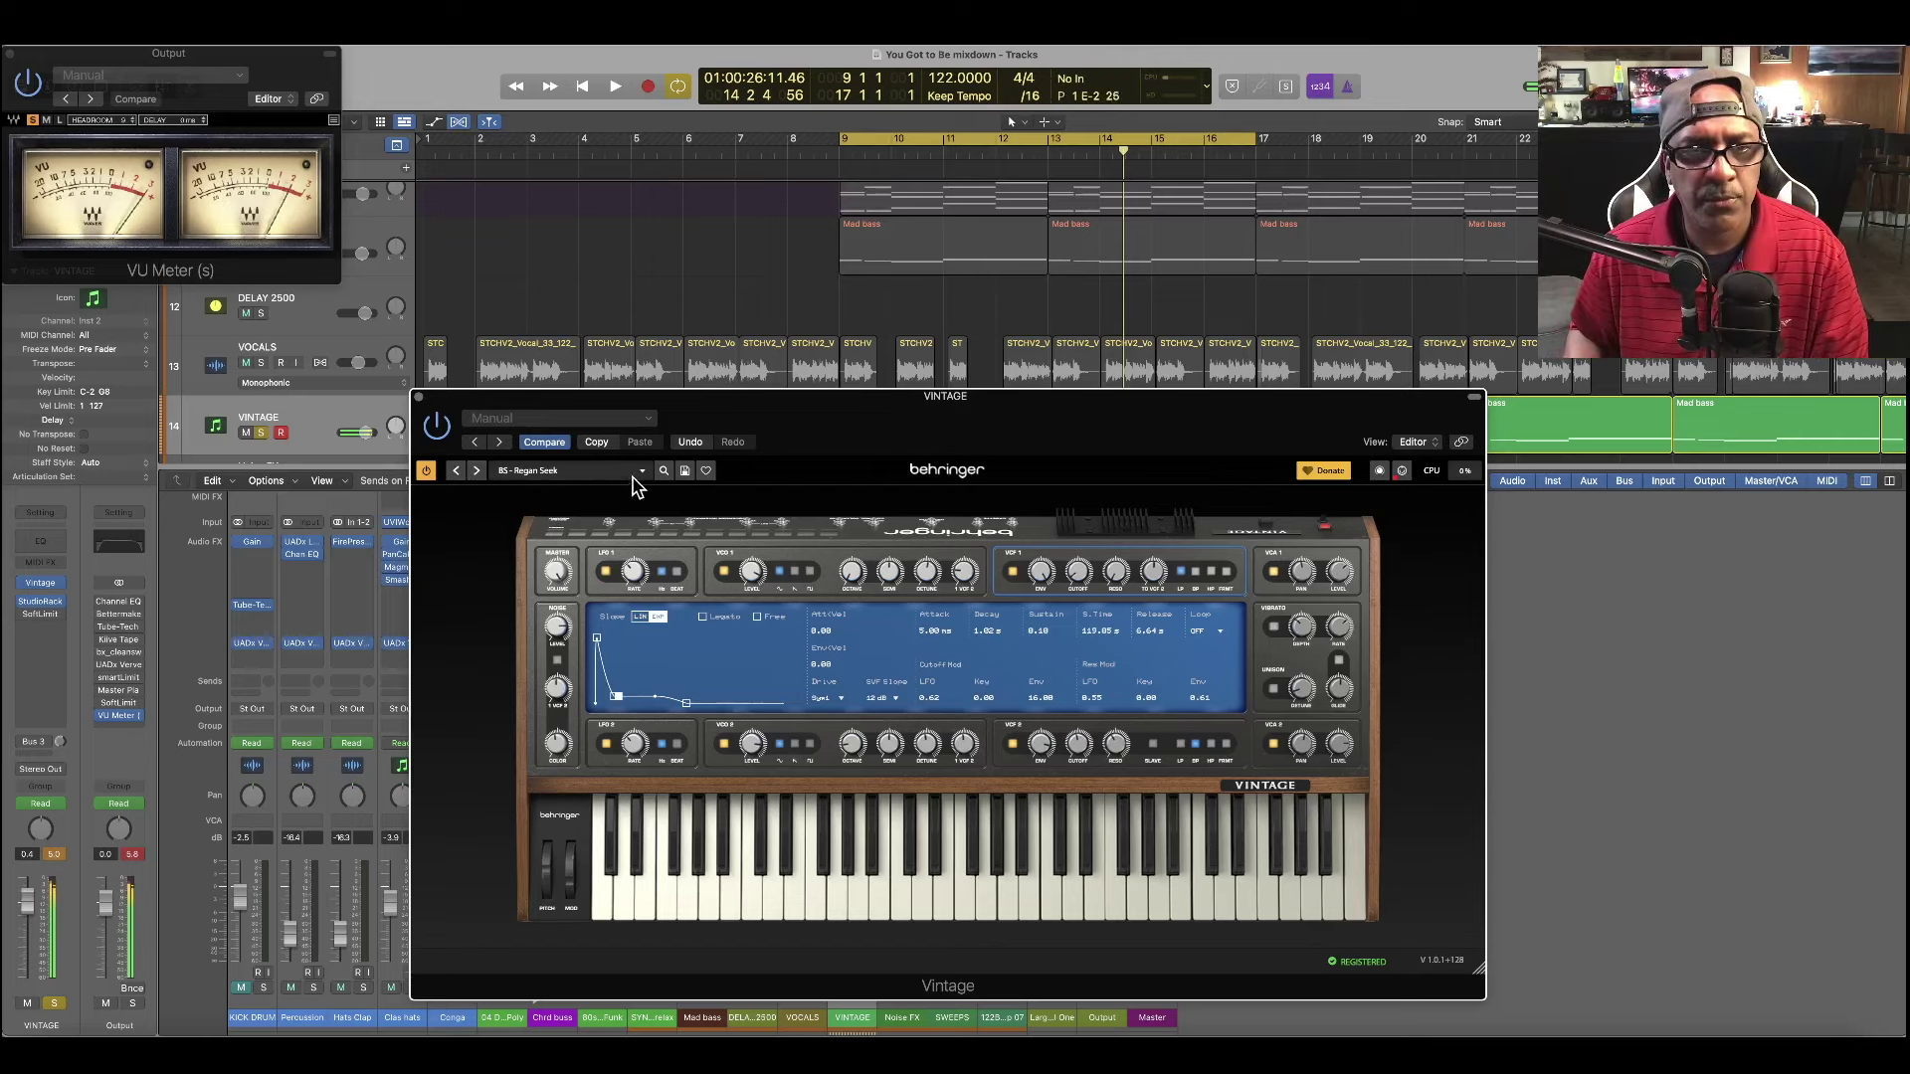
{"action": "left_click", "coordinate": [477, 475]}
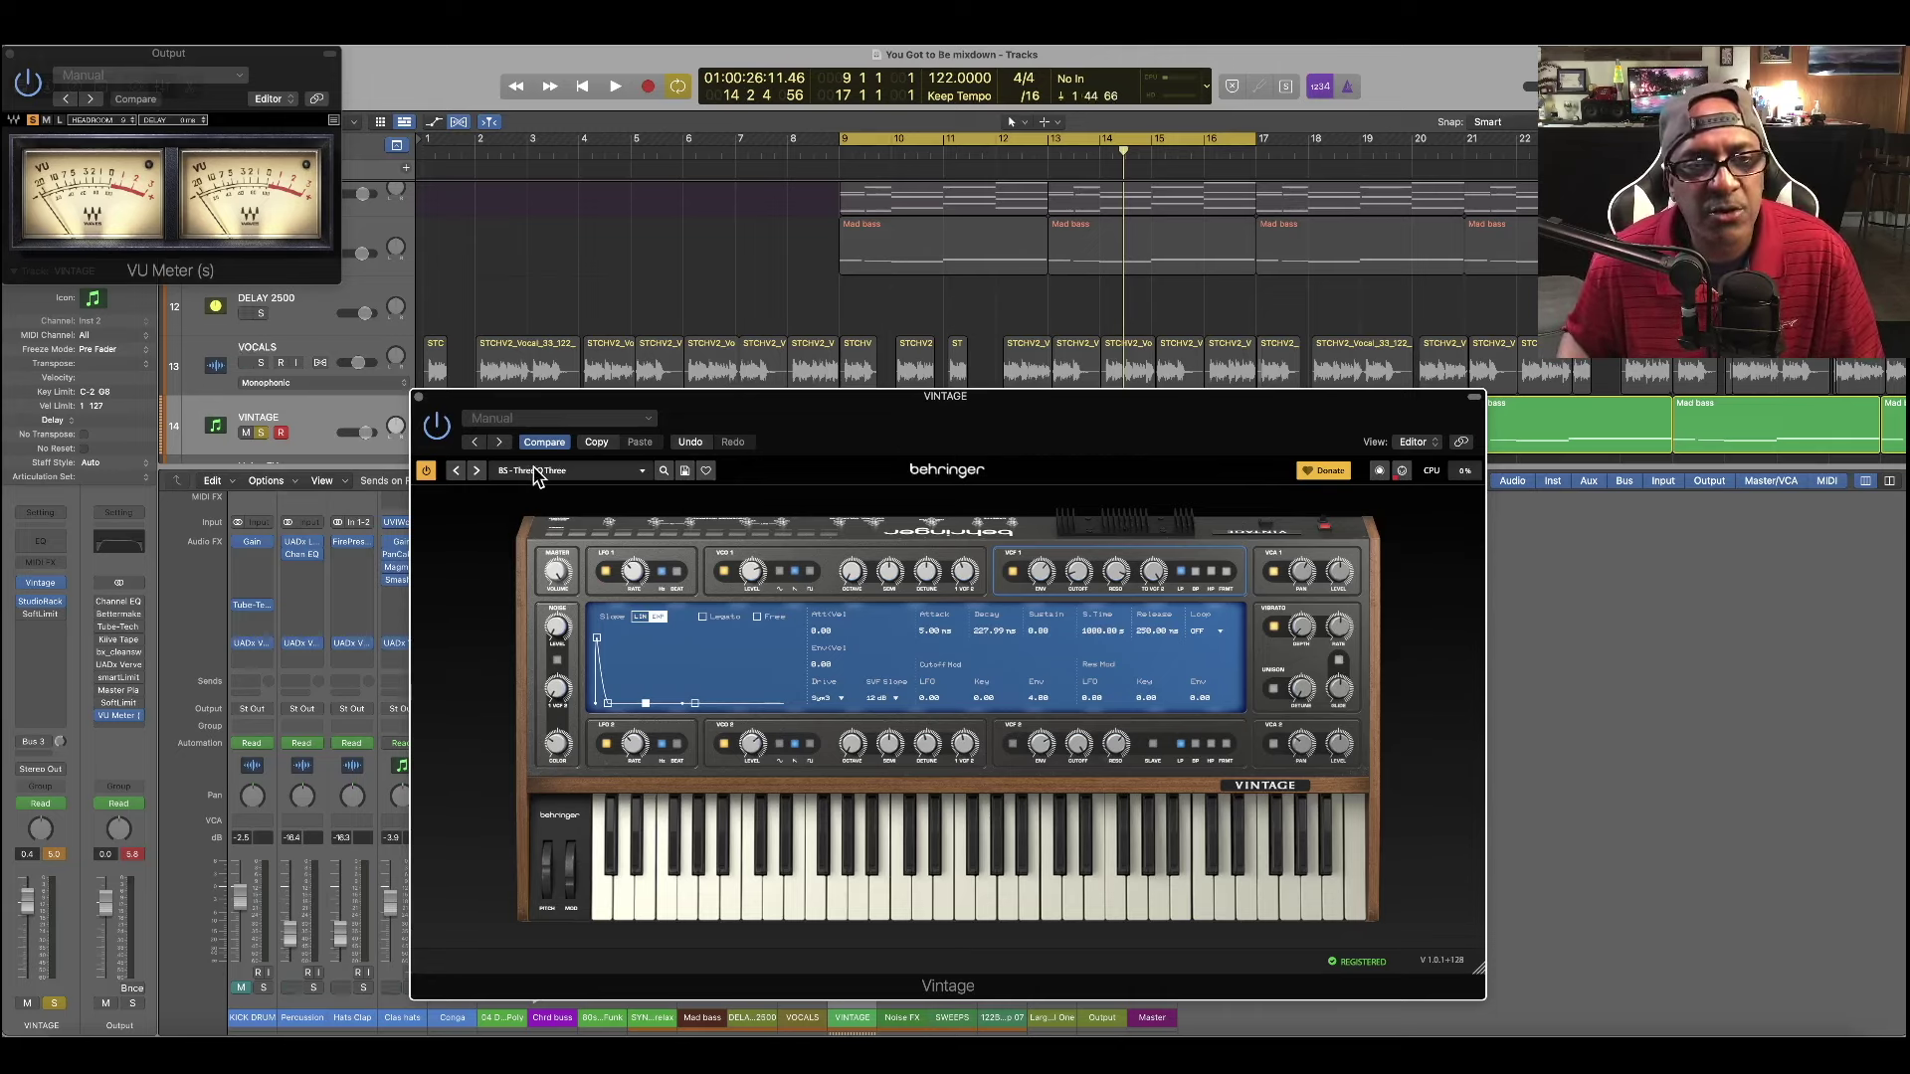
{"action": "left_click", "coordinate": [477, 472]}
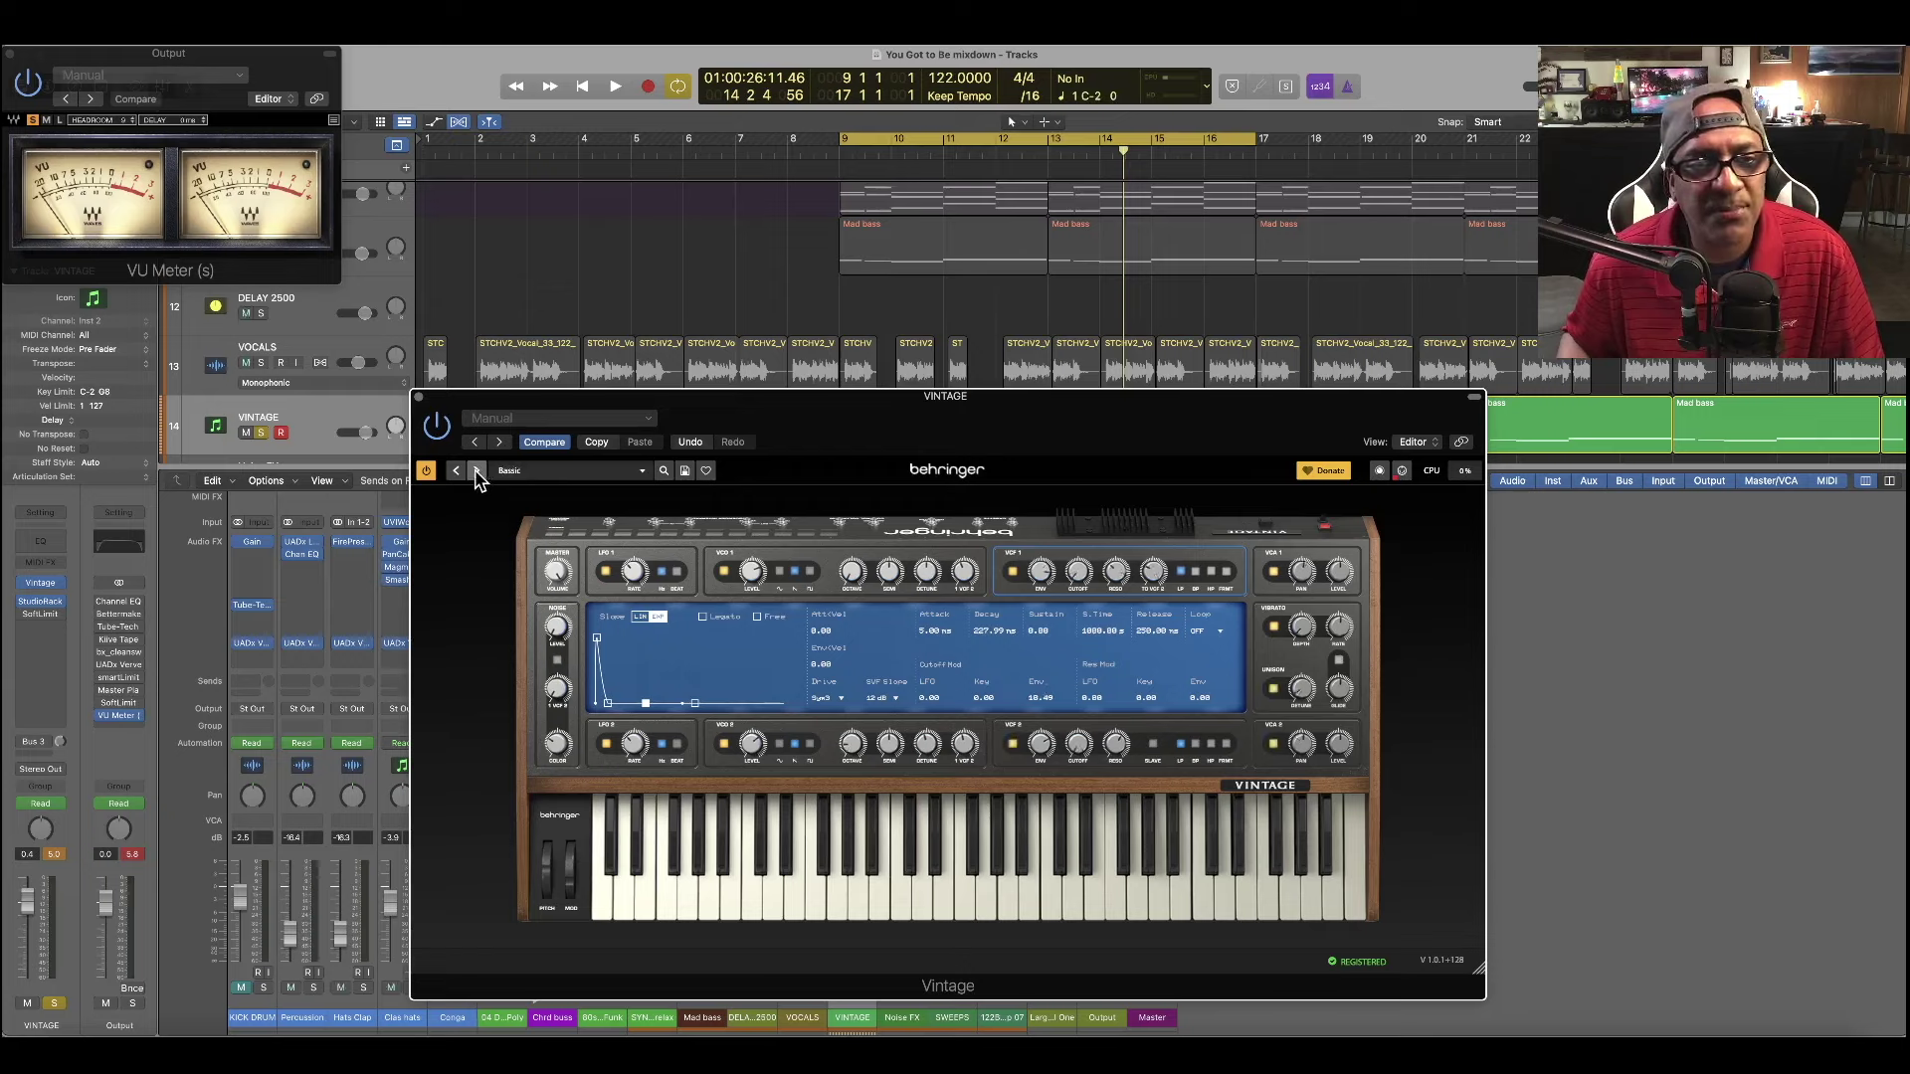
{"action": "left_click", "coordinate": [636, 474]}
Load the Middle Lander factory preset, then advance to Nebula Spikes
{"action": "mouse_move", "coordinate": [686, 484]}
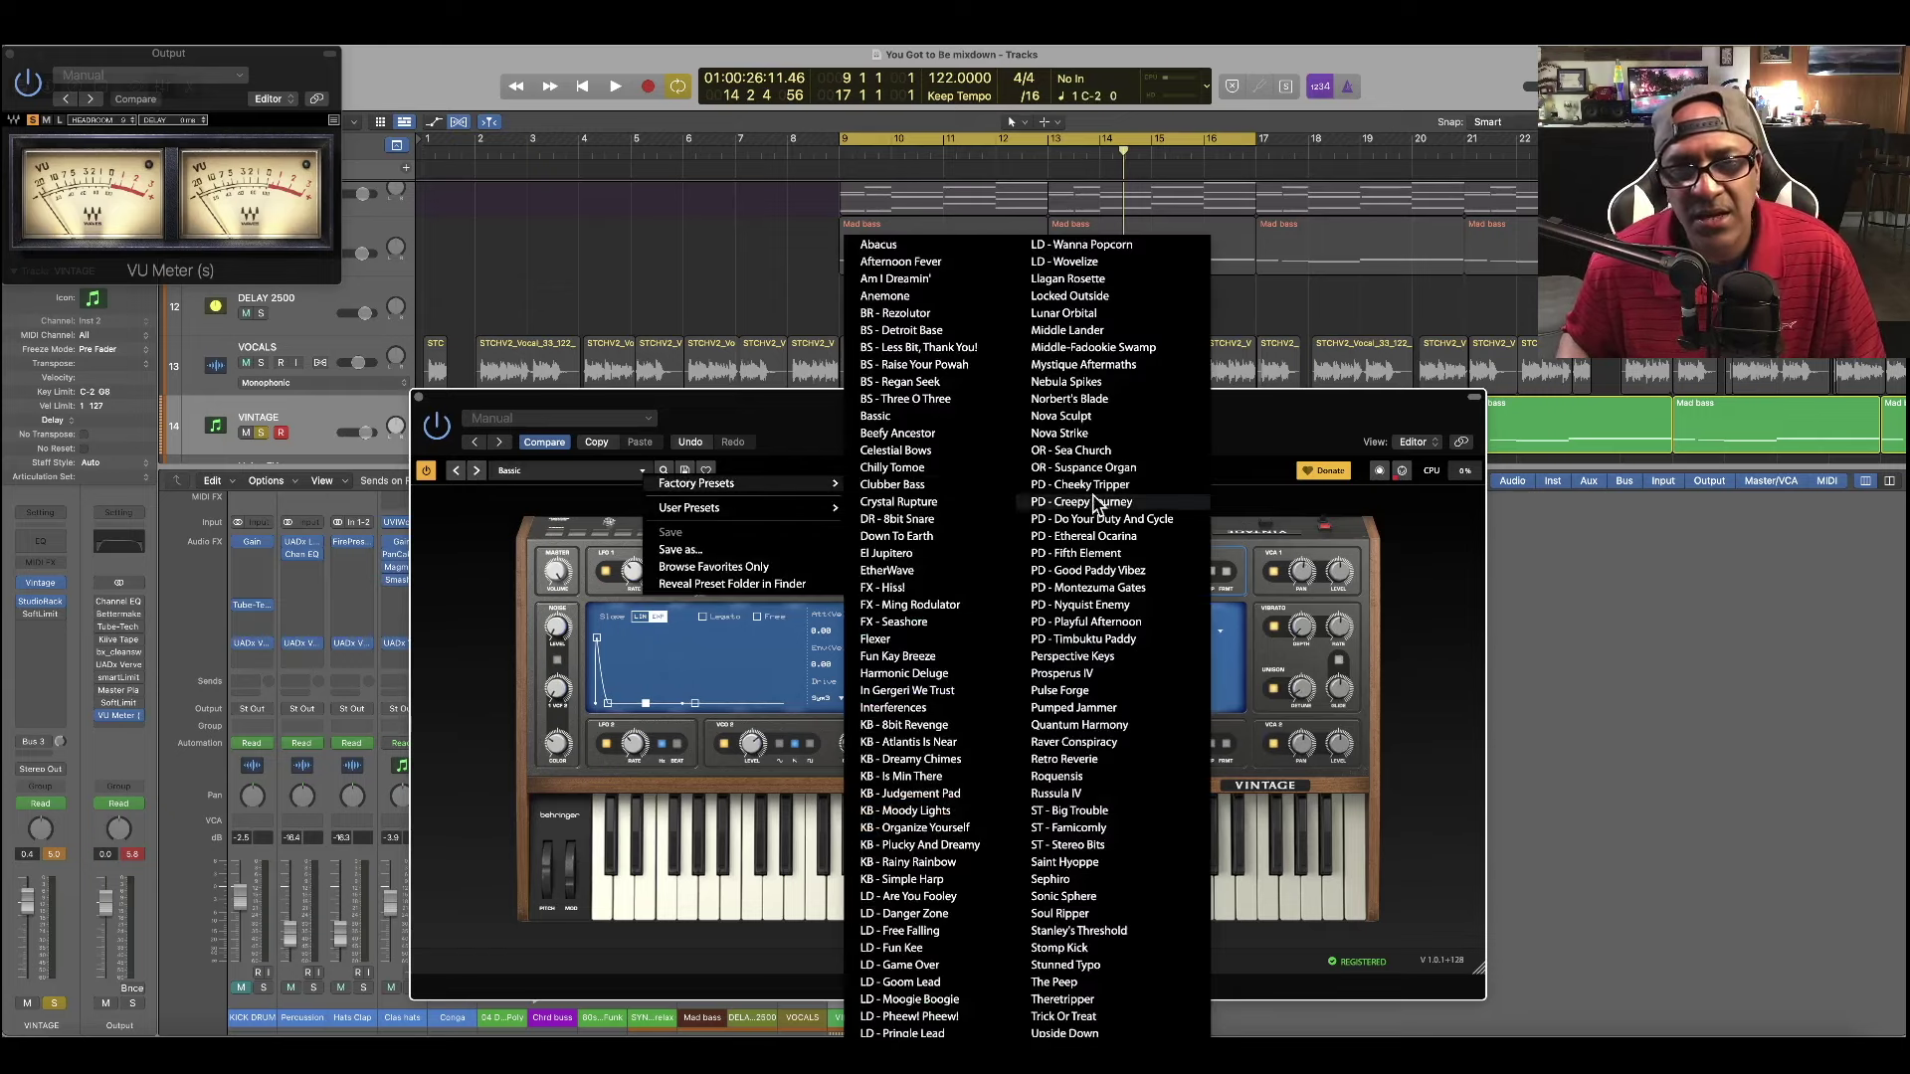
{"action": "left_click", "coordinate": [1092, 331]}
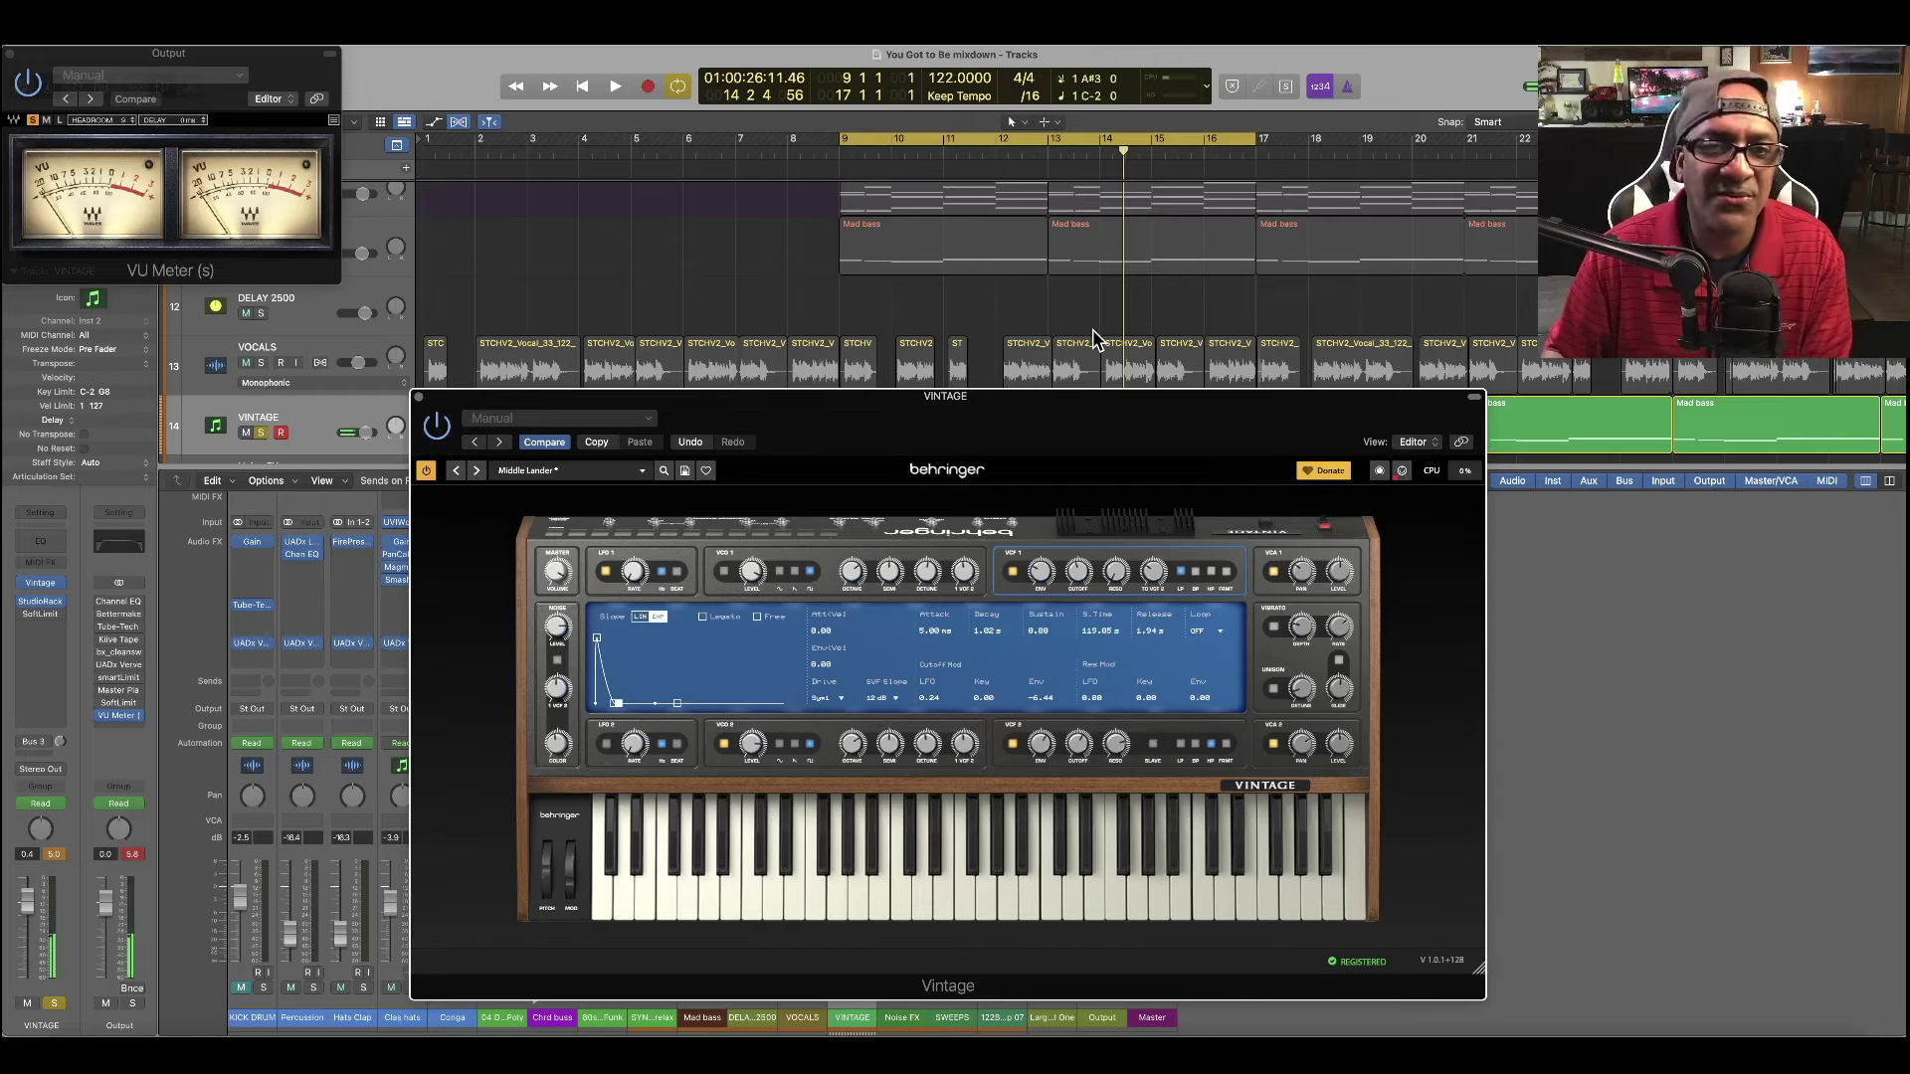
{"action": "left_click", "coordinate": [476, 470]}
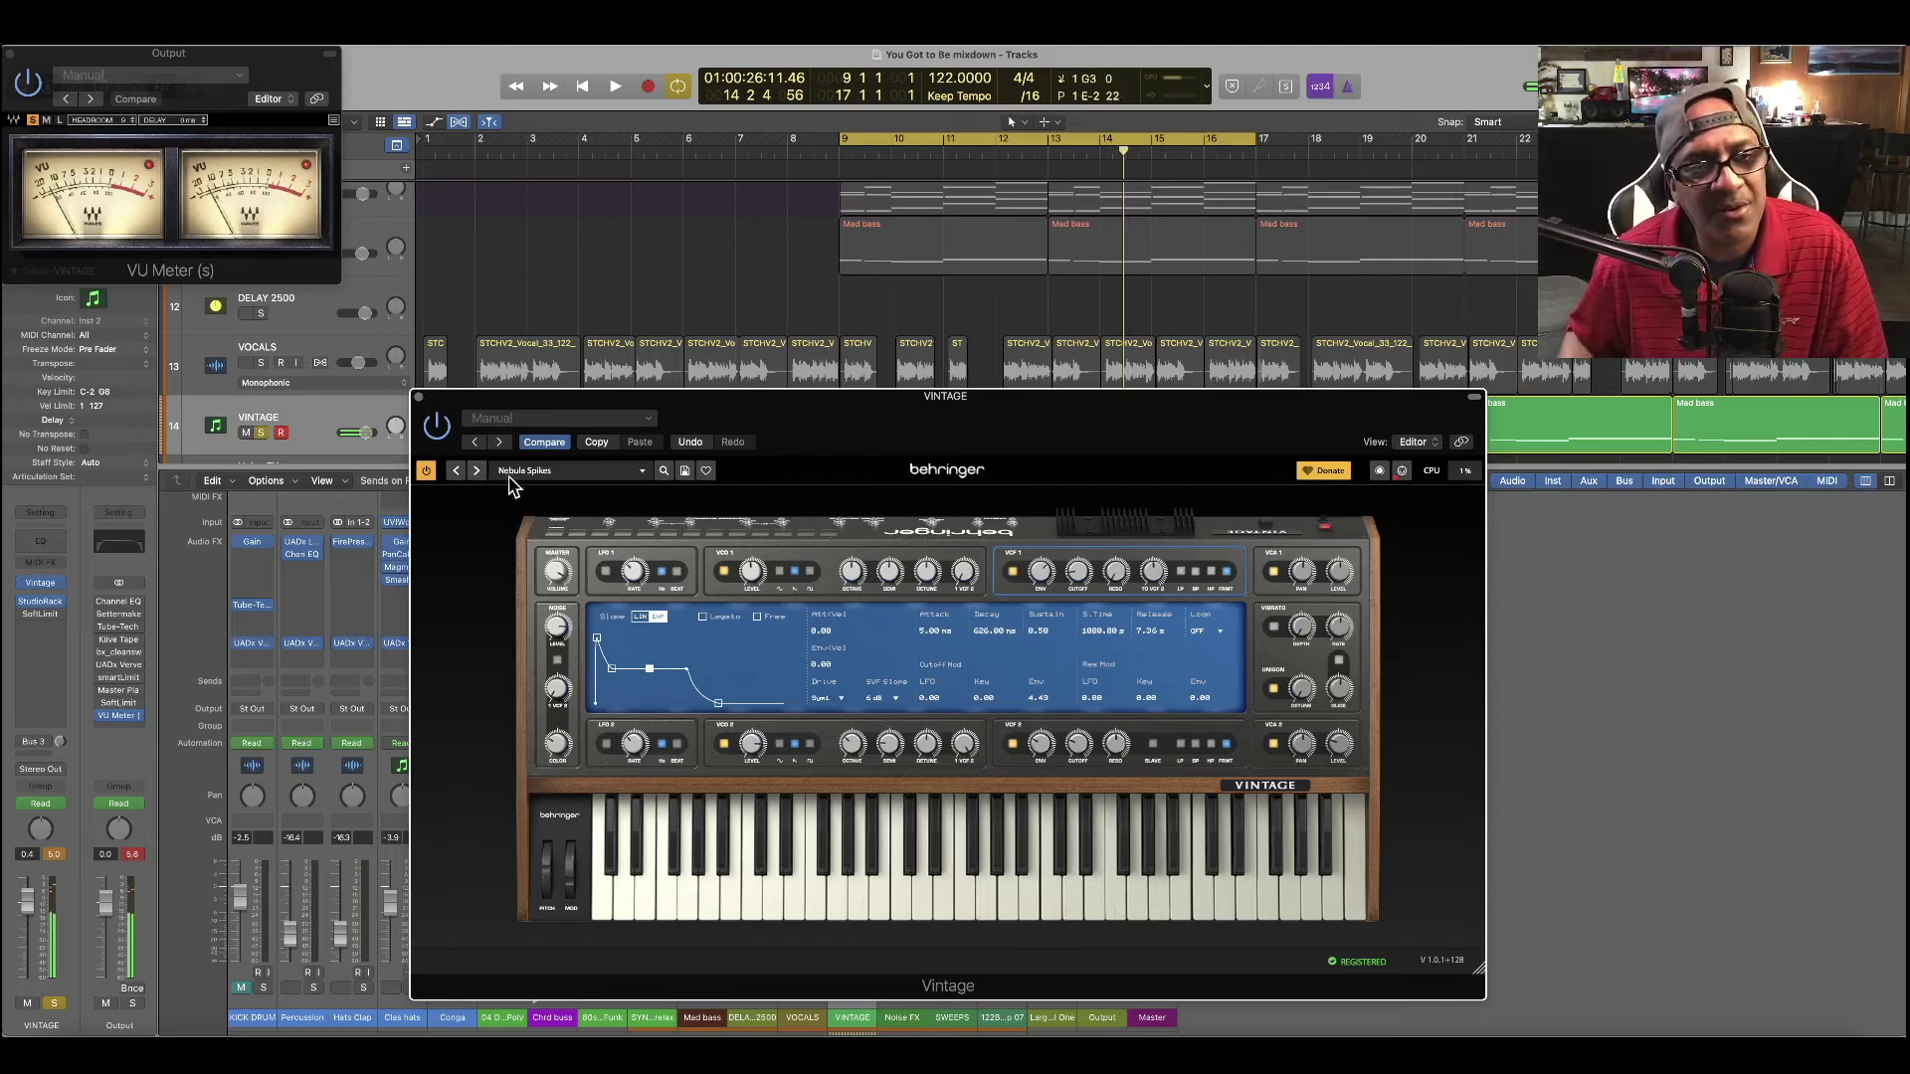
{"action": "left_click", "coordinate": [644, 472]}
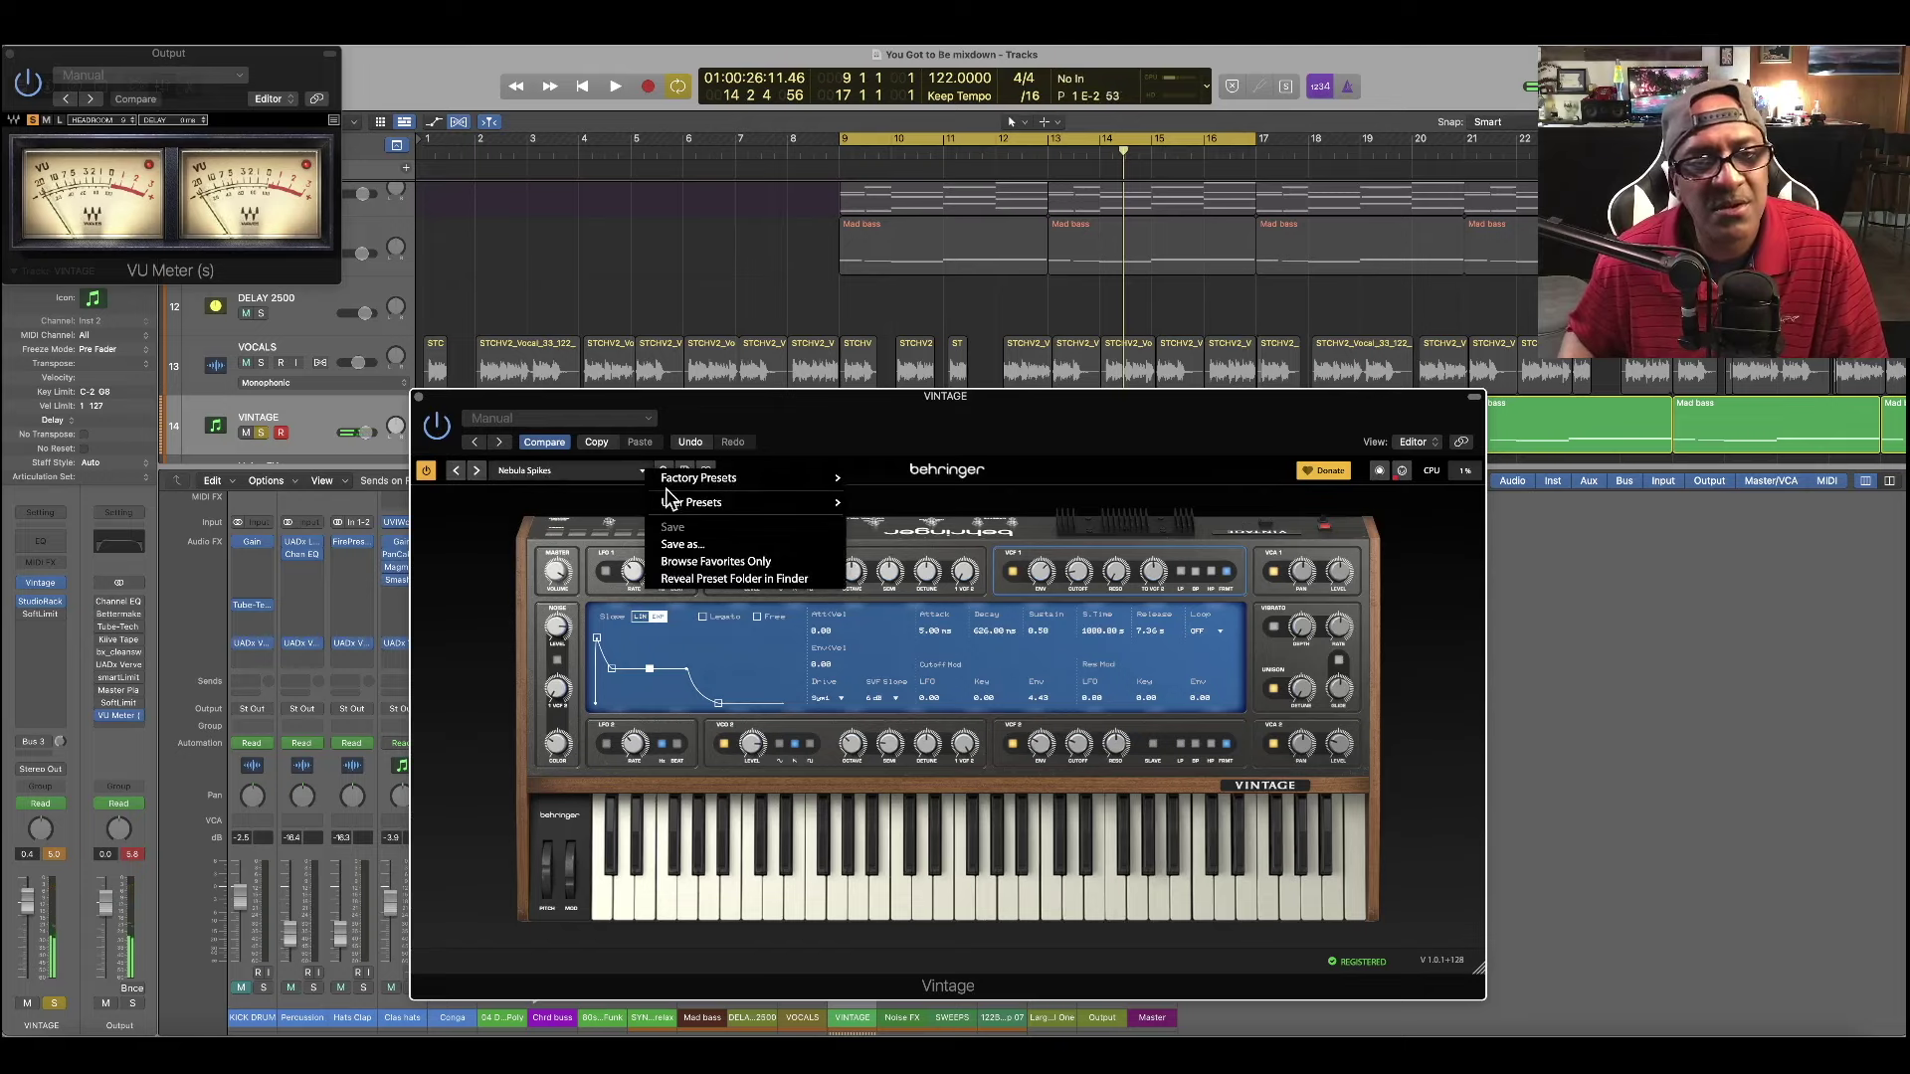
Choose Perspective Keys from the Factory Presets menu
{"action": "mouse_move", "coordinate": [687, 479]}
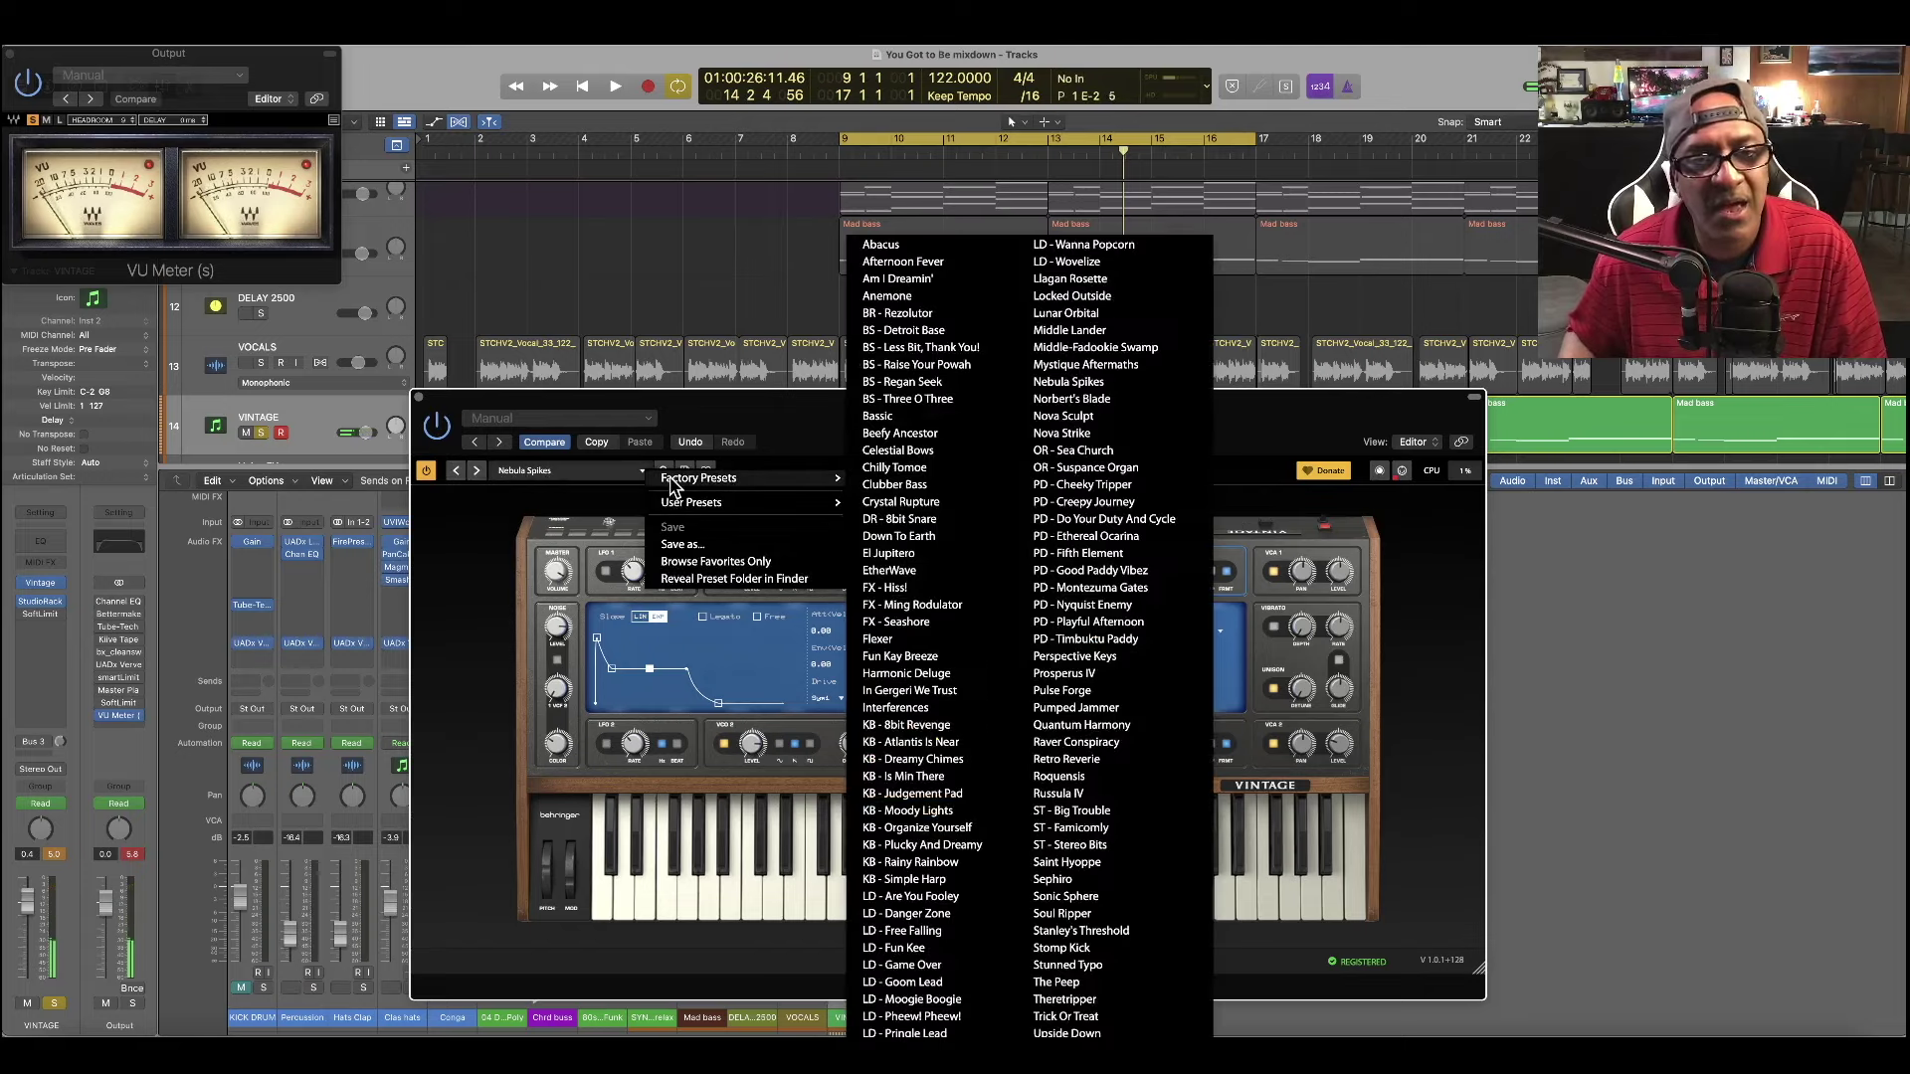
{"action": "left_click", "coordinate": [1097, 658]}
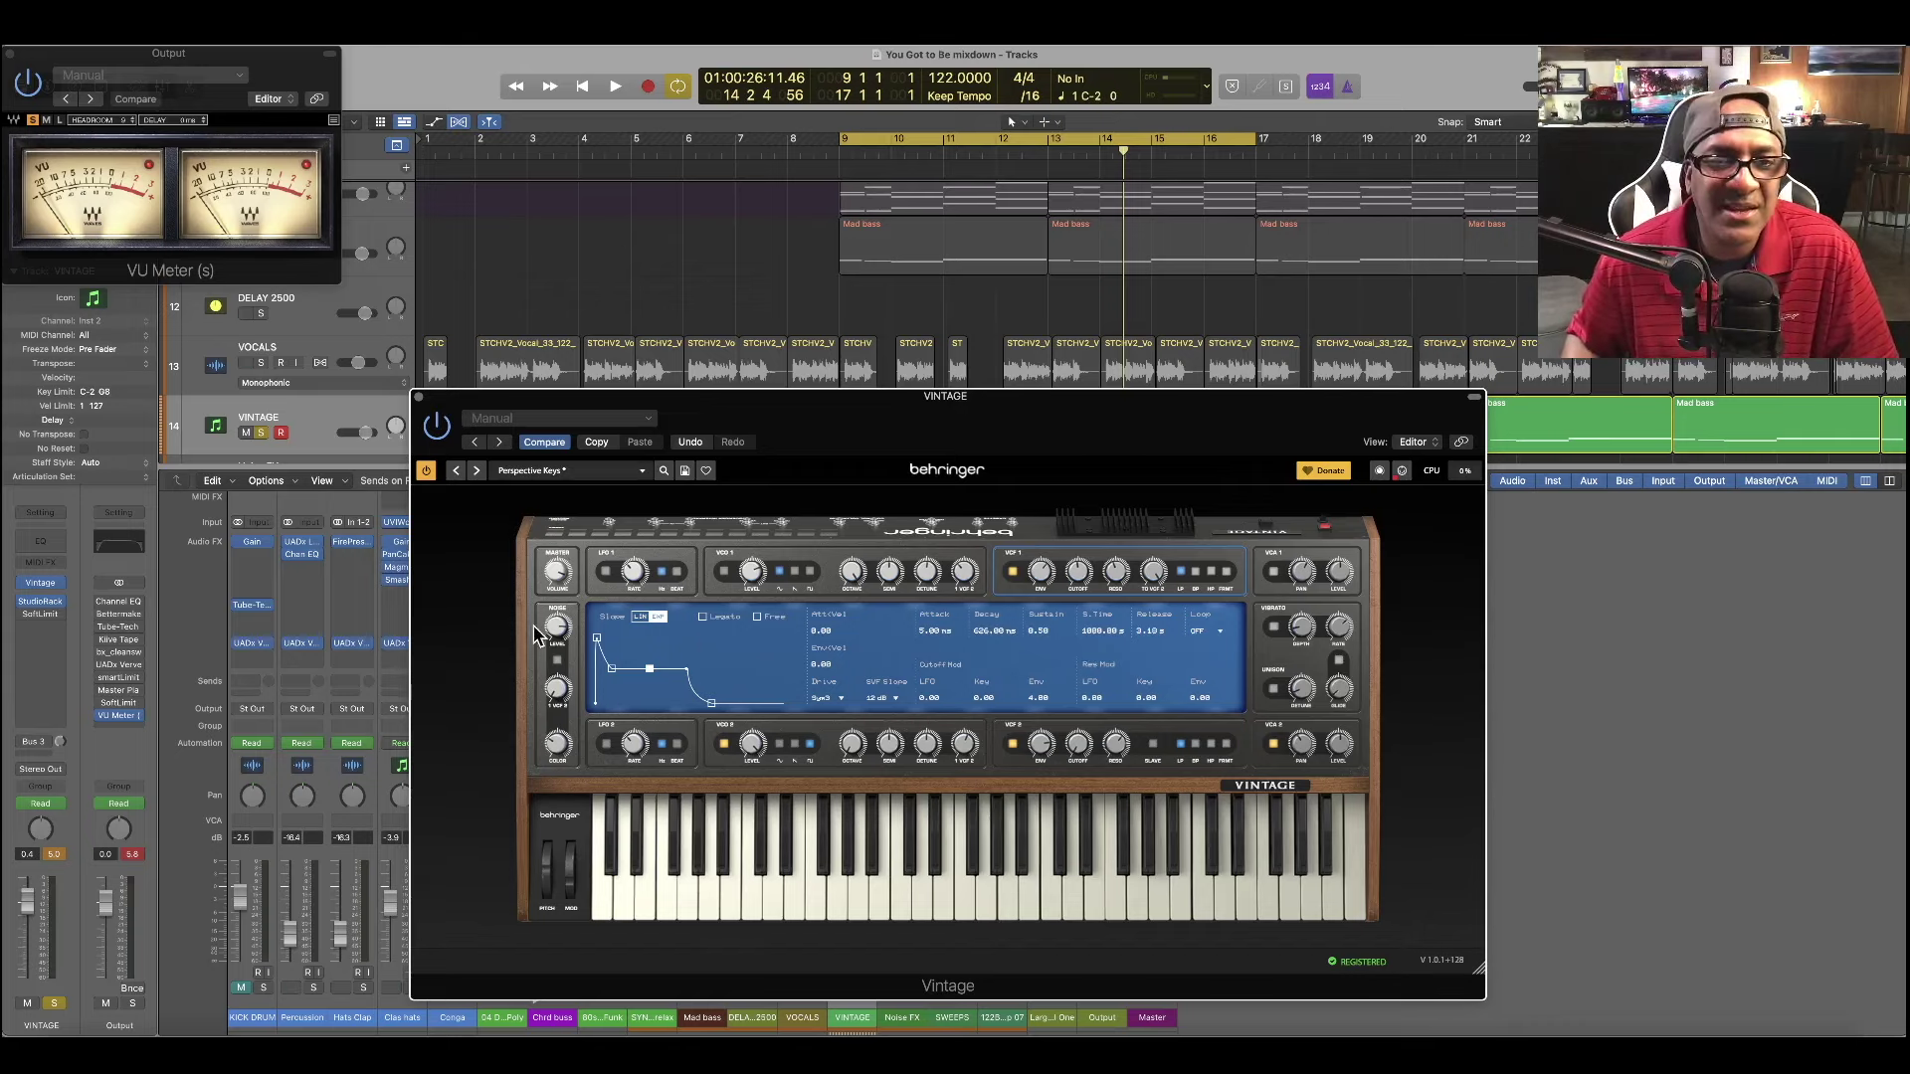
Choose Pulse Forge from the Factory Presets menu, replacing Perspective Keys
{"action": "left_click", "coordinate": [641, 471]}
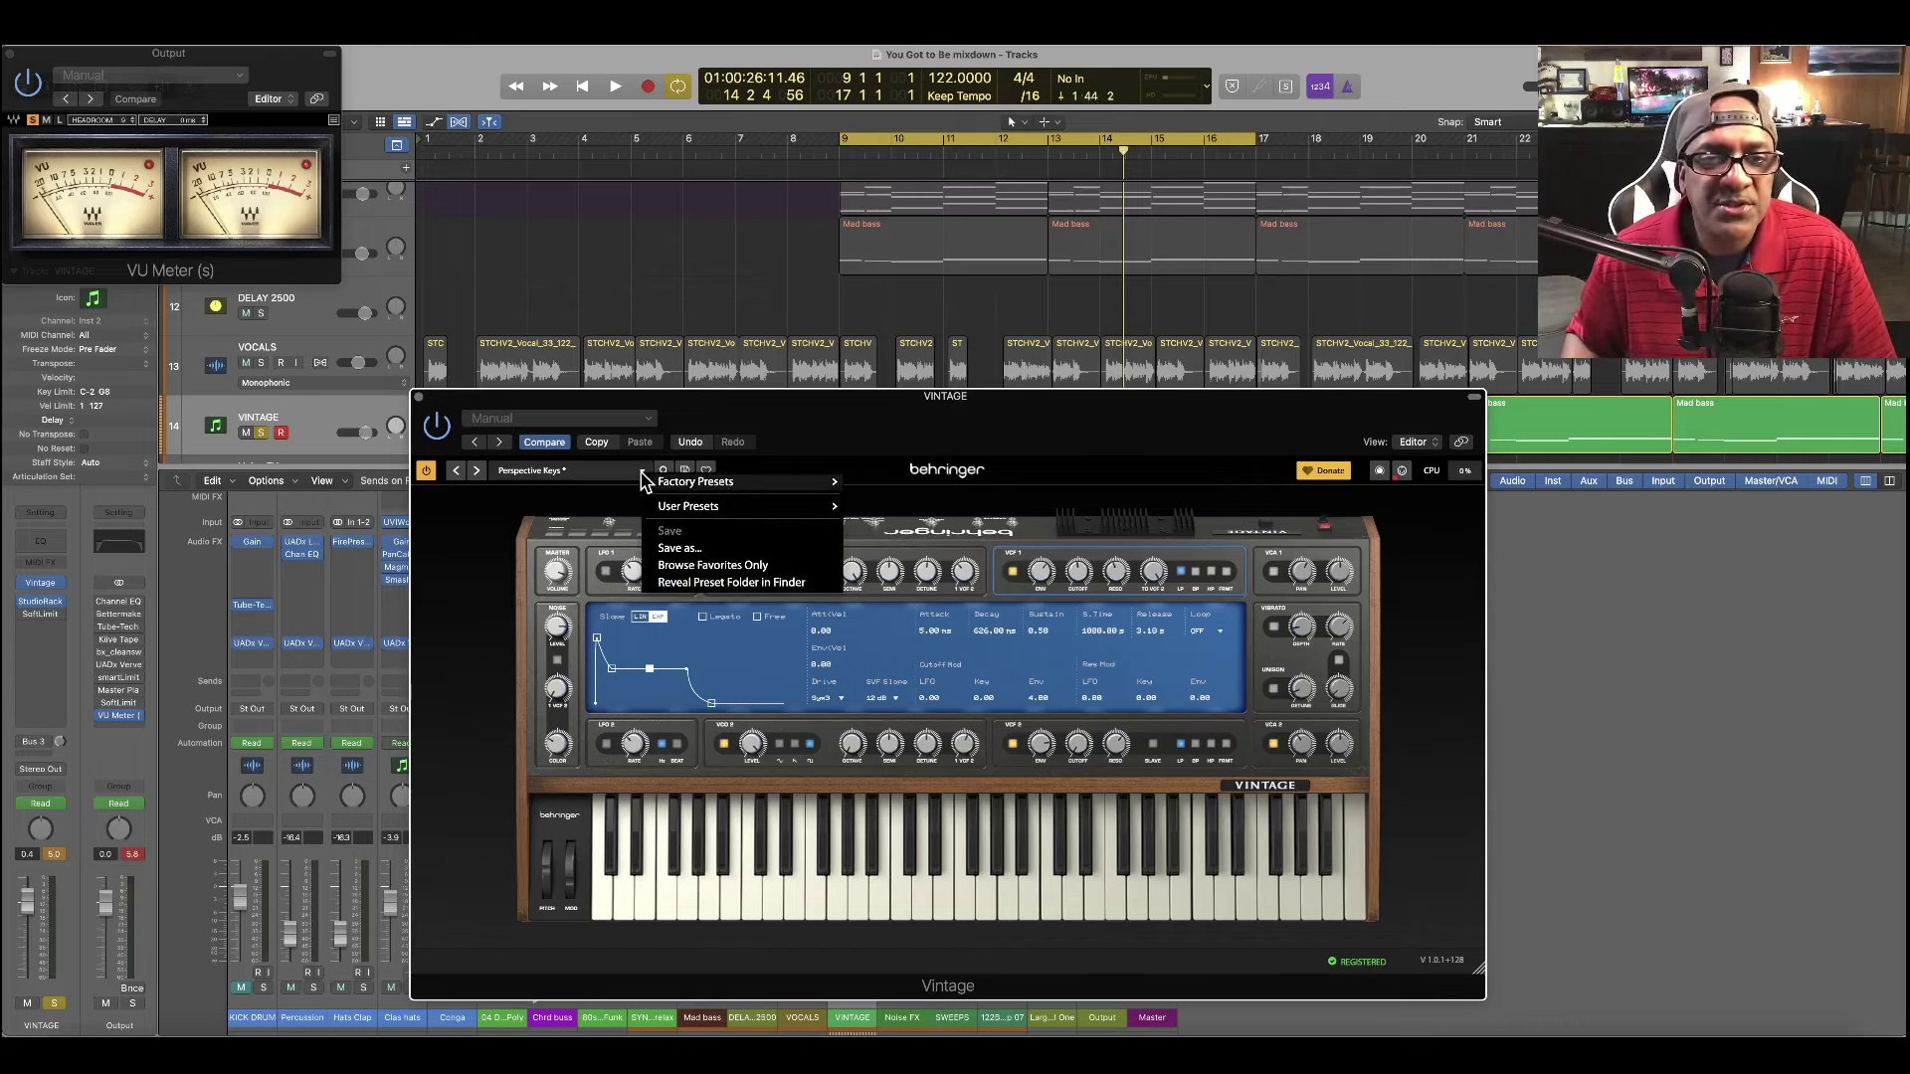
{"action": "mouse_move", "coordinate": [675, 483]}
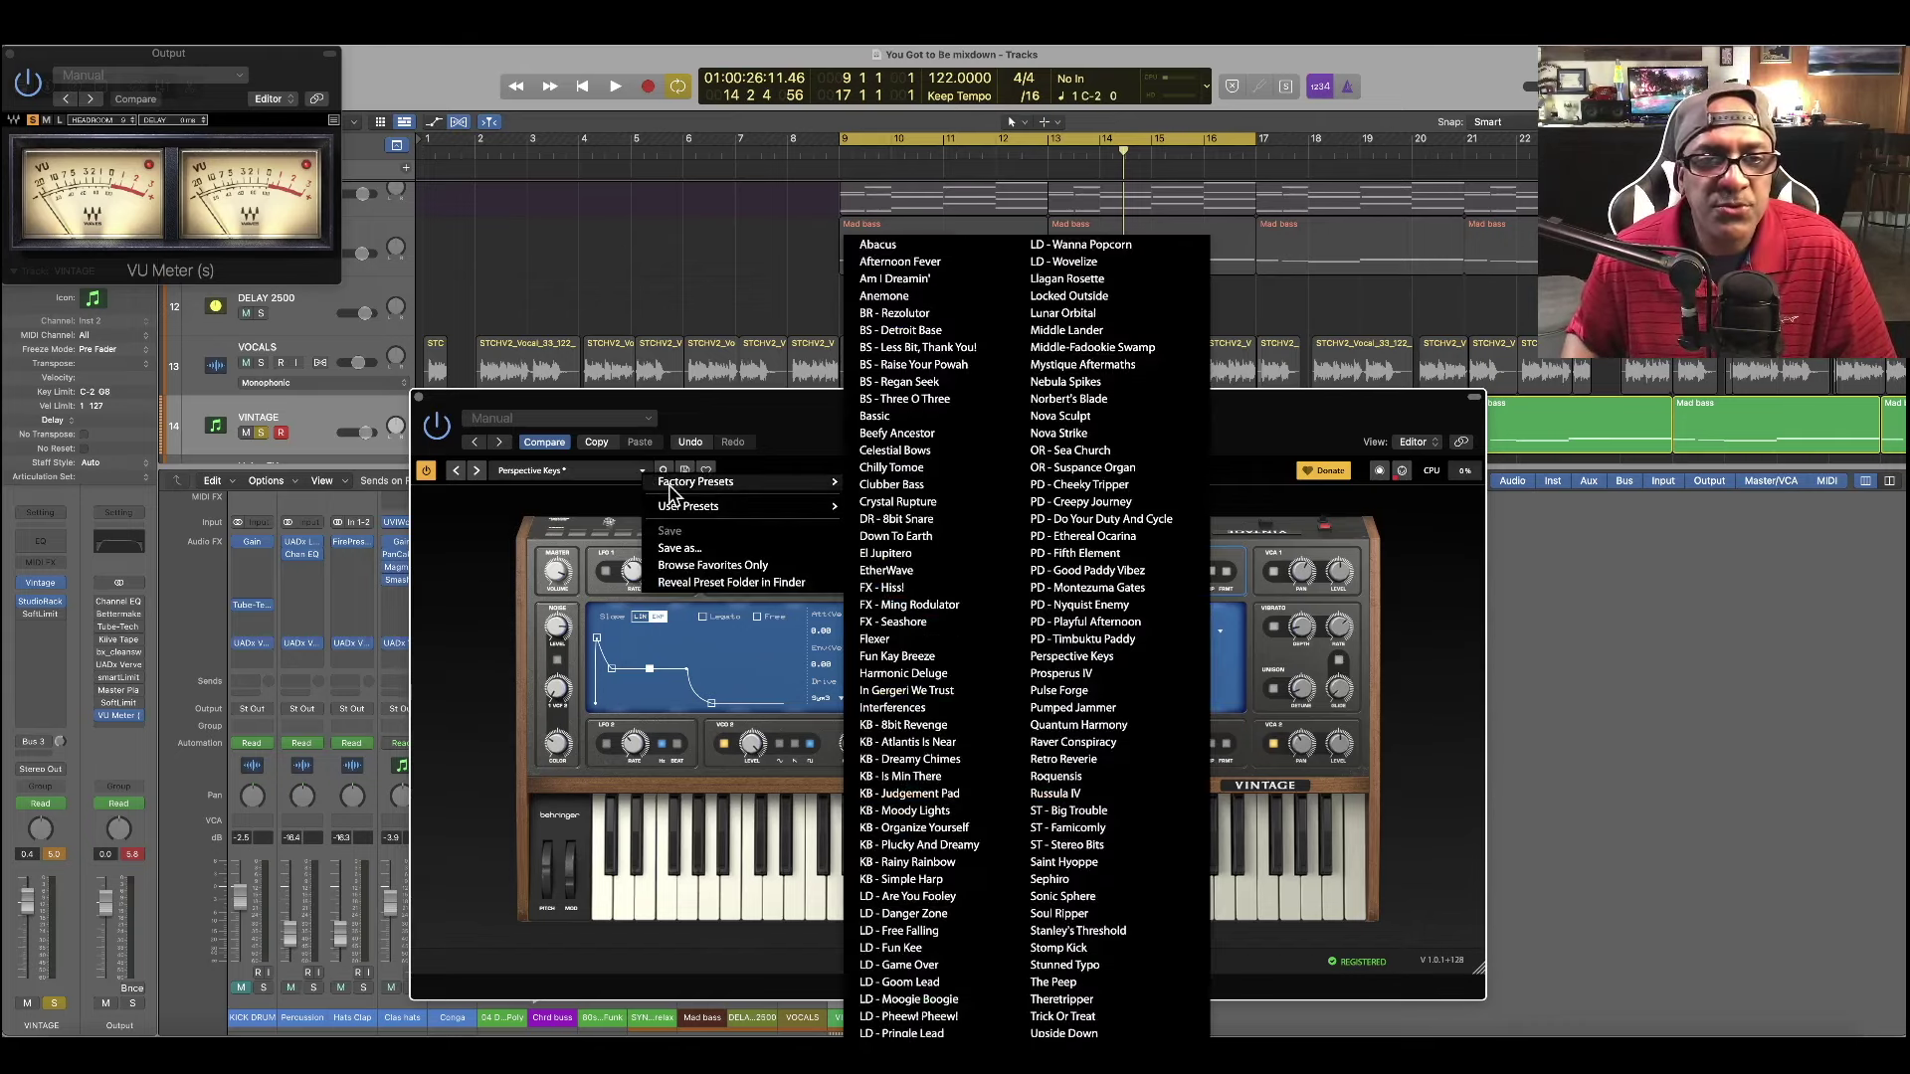
{"action": "left_click", "coordinate": [1095, 691]}
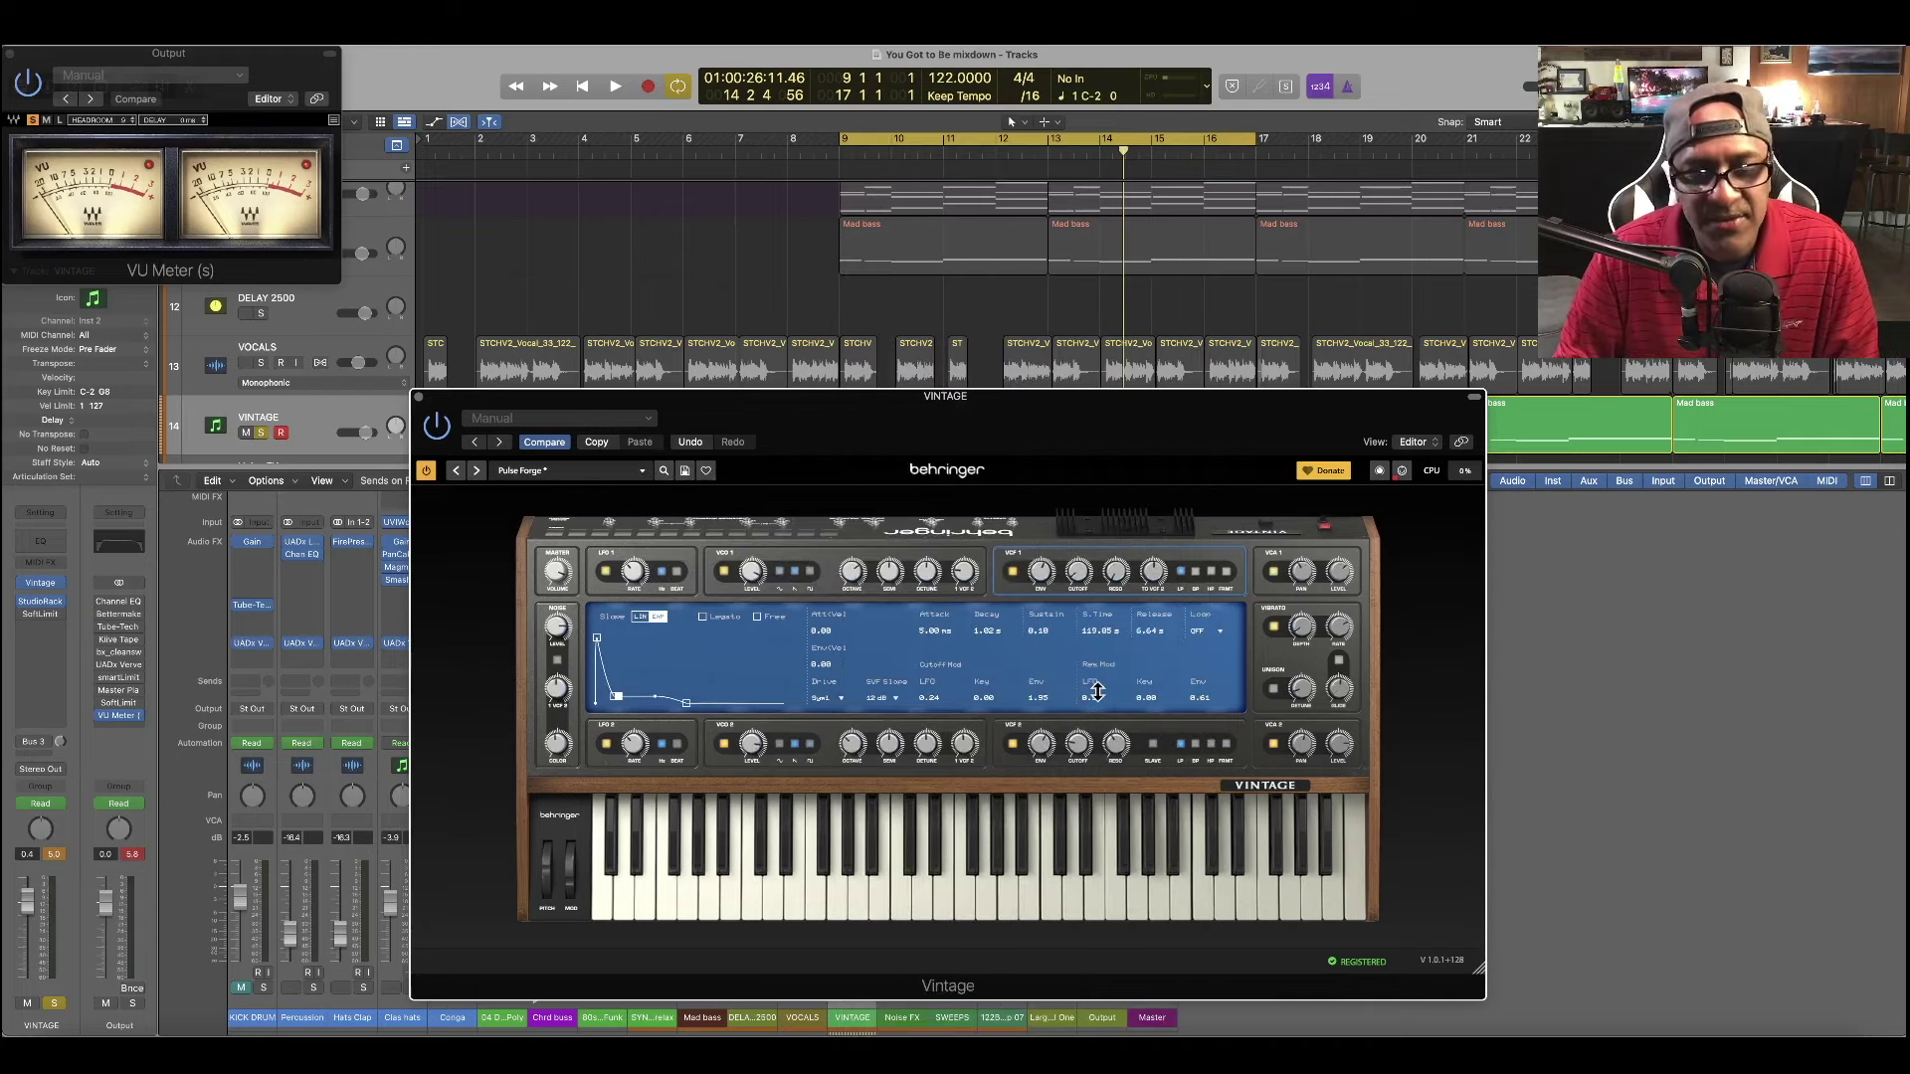